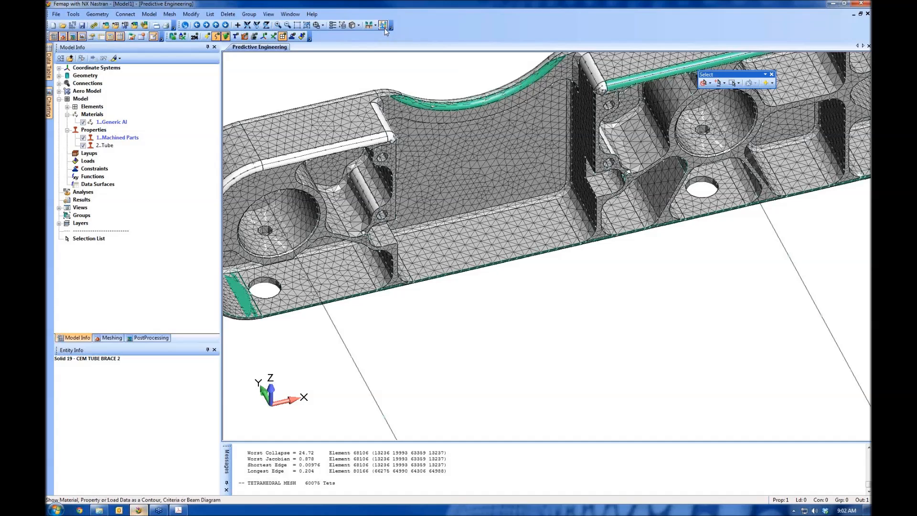
pyautogui.click(269, 14)
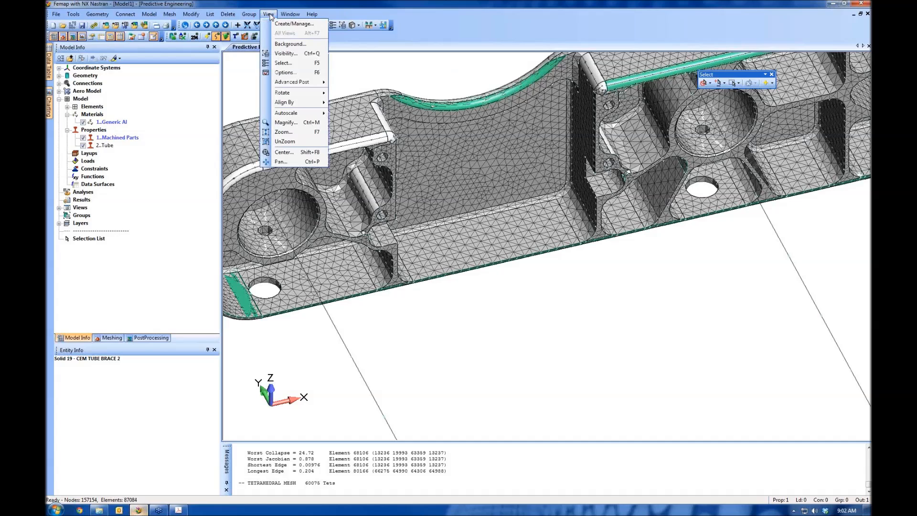
pyautogui.moveTo(306, 82)
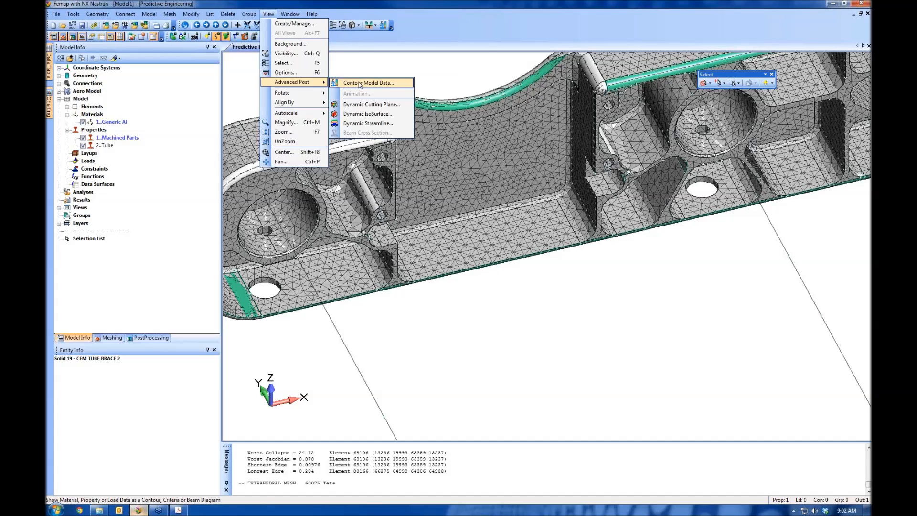
pyautogui.click(375, 67)
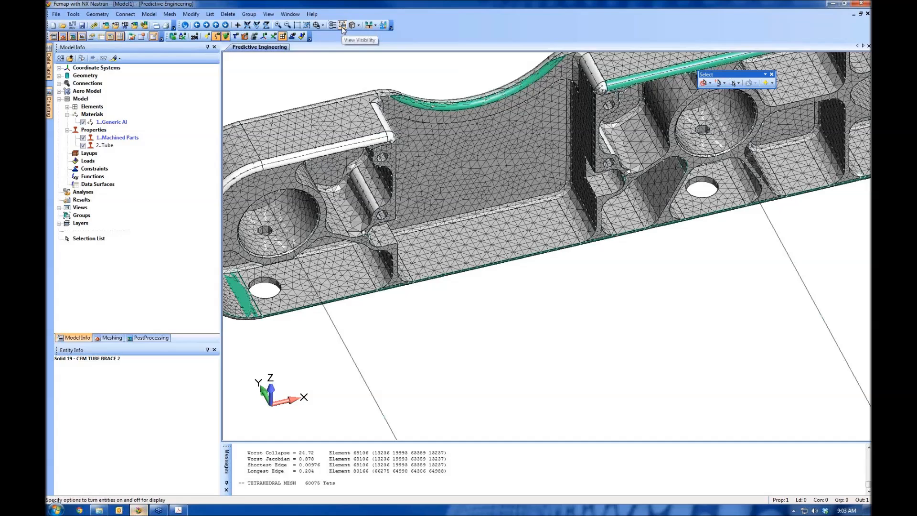
# Turn off the display of all entities except elements so only the mesh shows
pyautogui.click(269, 14)
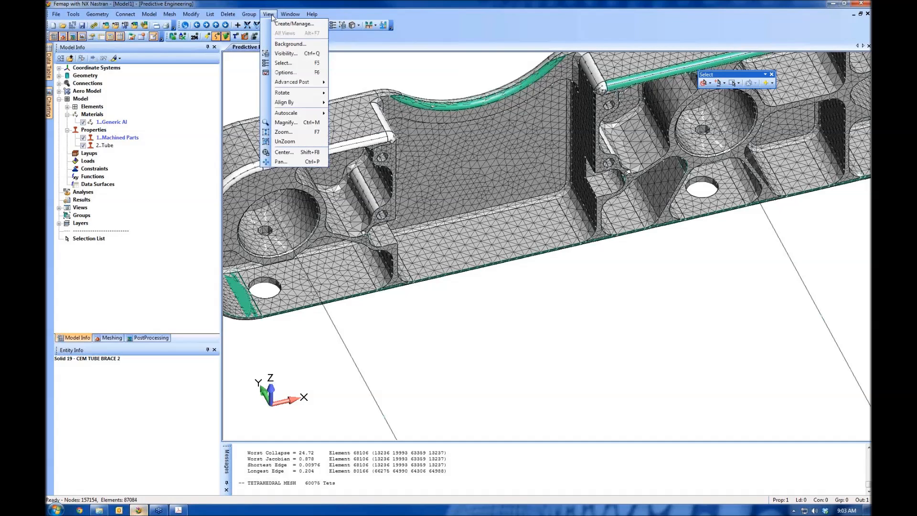
pyautogui.click(299, 53)
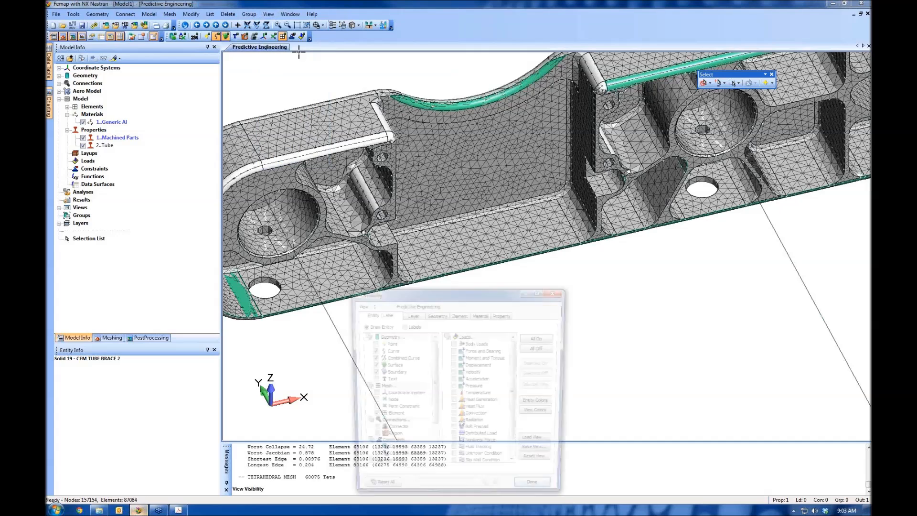
pyautogui.click(548, 352)
pyautogui.click(371, 417)
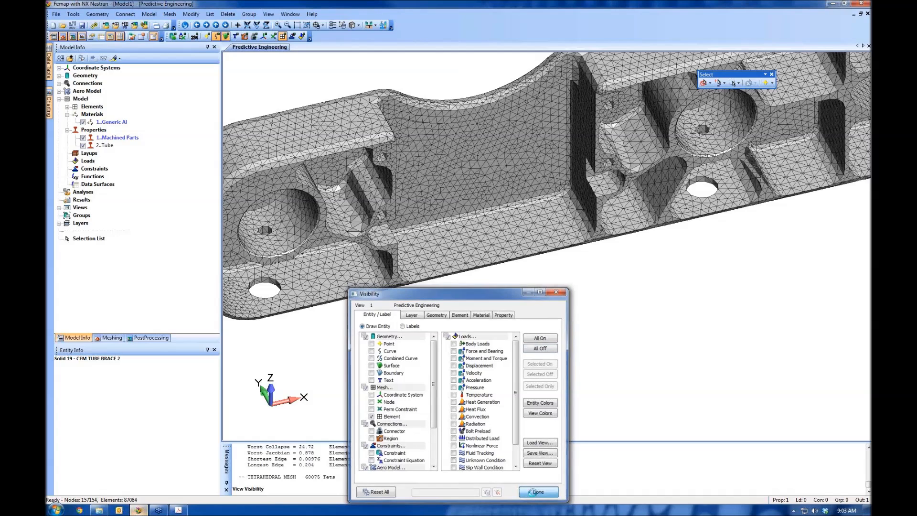
pyautogui.click(536, 492)
# Contour the Jacobian element quality over the whole mesh, with labels allowed
pyautogui.click(384, 26)
pyautogui.moveTo(455, 373); pyautogui.dragTo(455, 291)
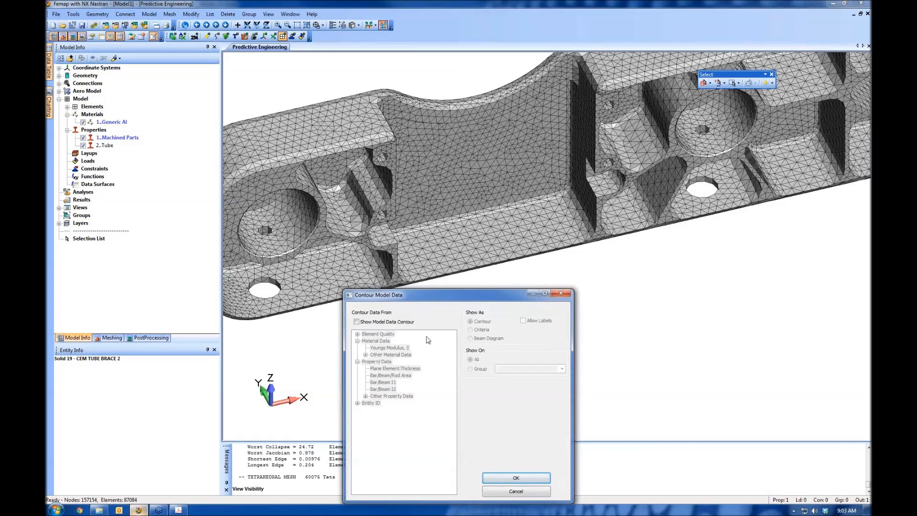
pyautogui.click(397, 322)
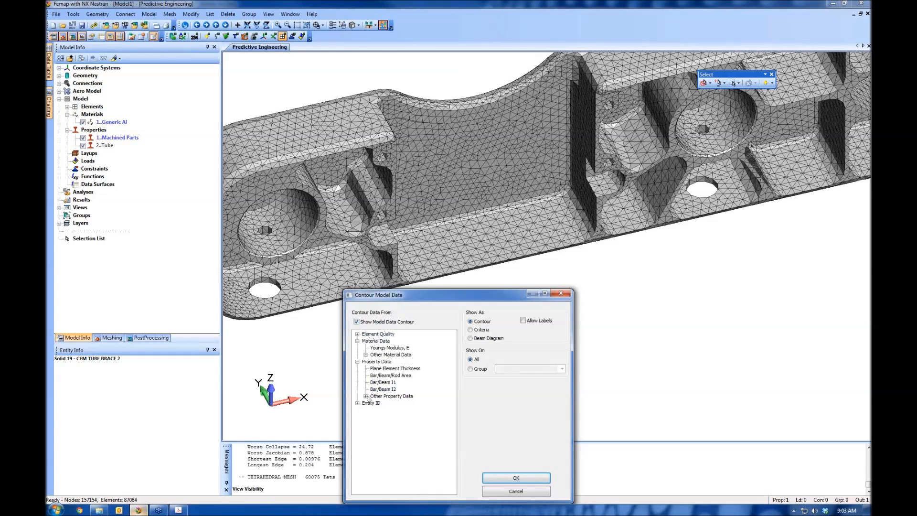
pyautogui.click(377, 334)
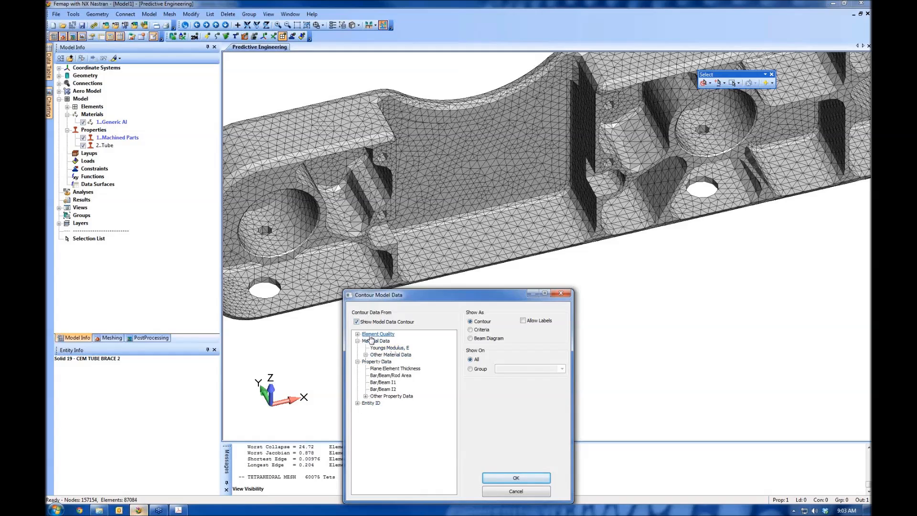
pyautogui.click(357, 334)
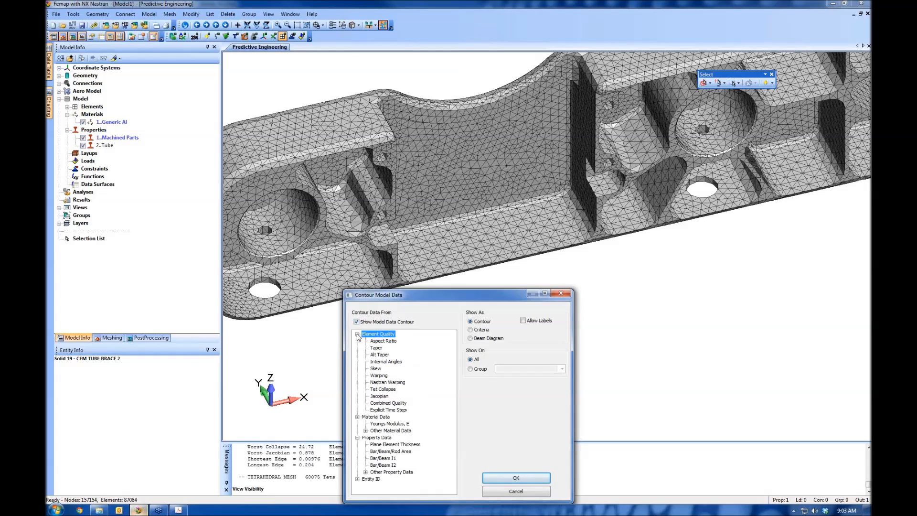
pyautogui.click(380, 398)
pyautogui.click(524, 321)
pyautogui.click(380, 397)
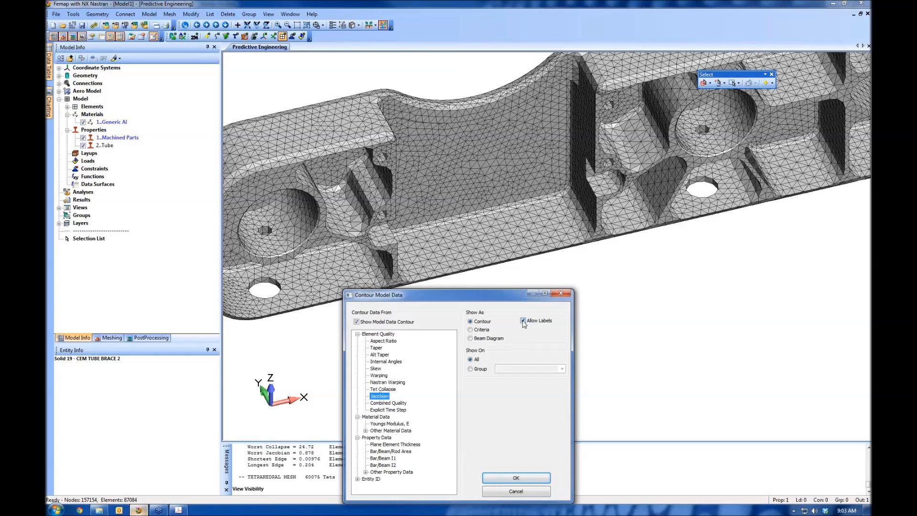
pyautogui.click(516, 477)
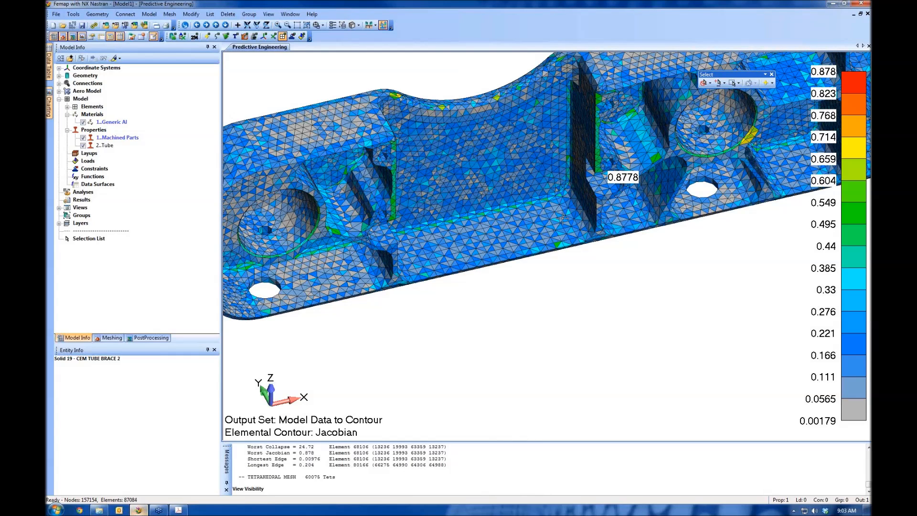
# Turn on the display of curves over the contoured mesh around the worst-Jacobian elements
pyautogui.scroll(10, 562, 218)
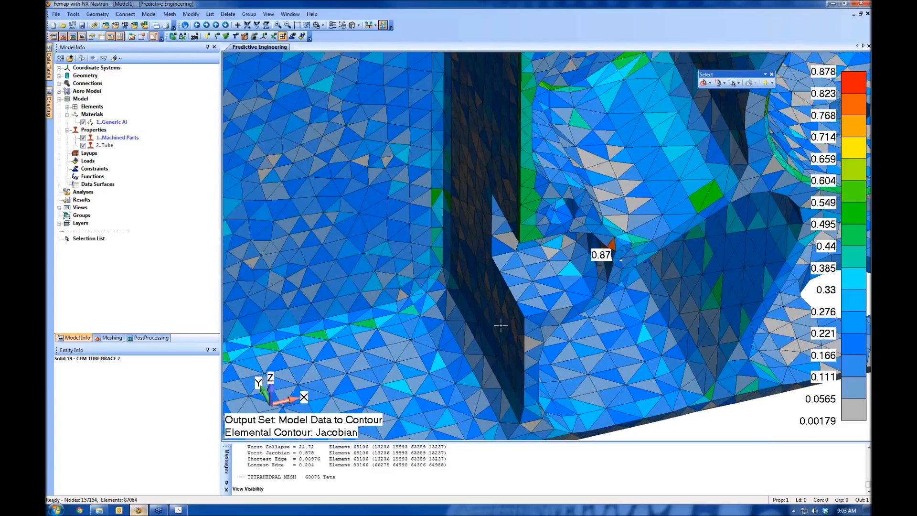
pyautogui.keyDown('ctrl'); pyautogui.moveTo(501, 325); pyautogui.dragTo(385, 368, button='middle'); pyautogui.keyUp('ctrl')
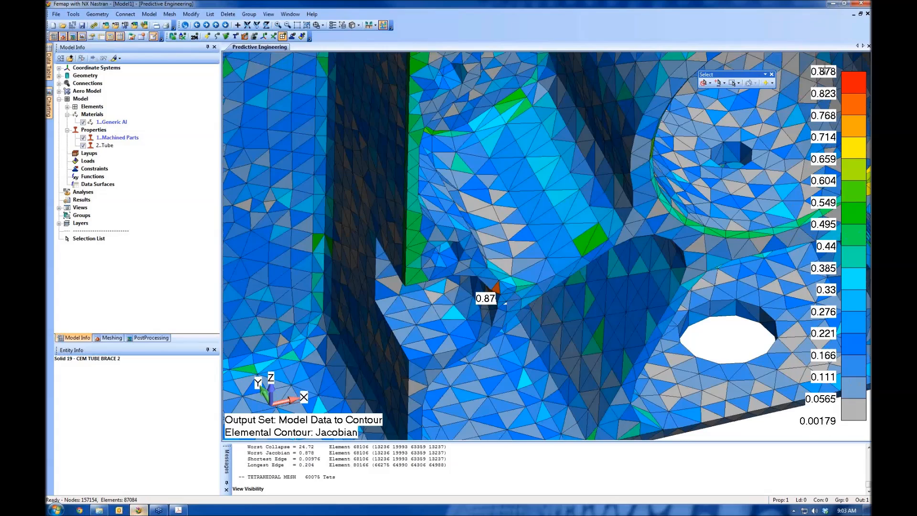
pyautogui.scroll(-3, 559, 296)
pyautogui.moveTo(559, 296); pyautogui.dragTo(593, 154, button='middle')
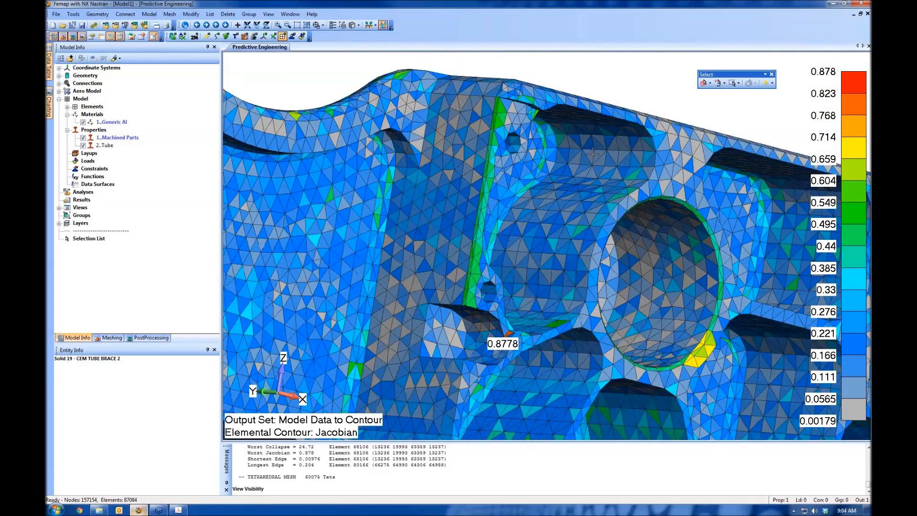
pyautogui.scroll(8, 506, 344)
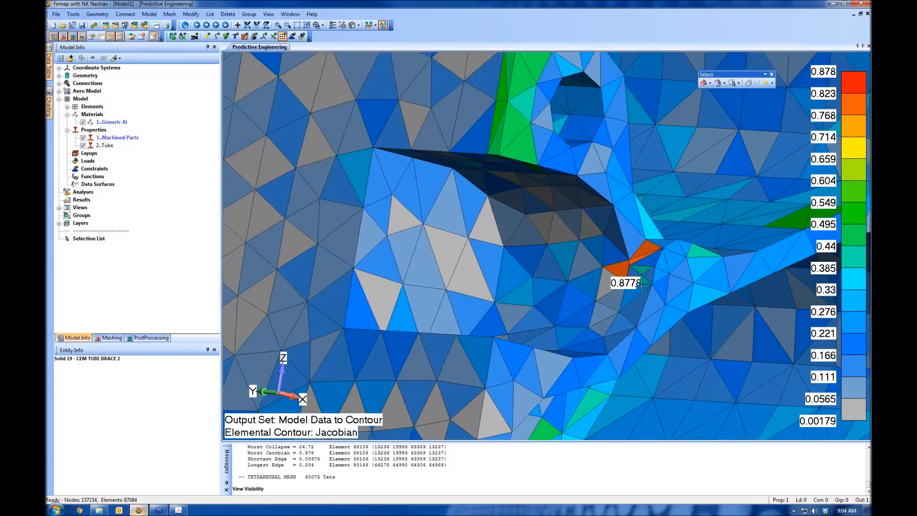
pyautogui.scroll(8, 641, 285)
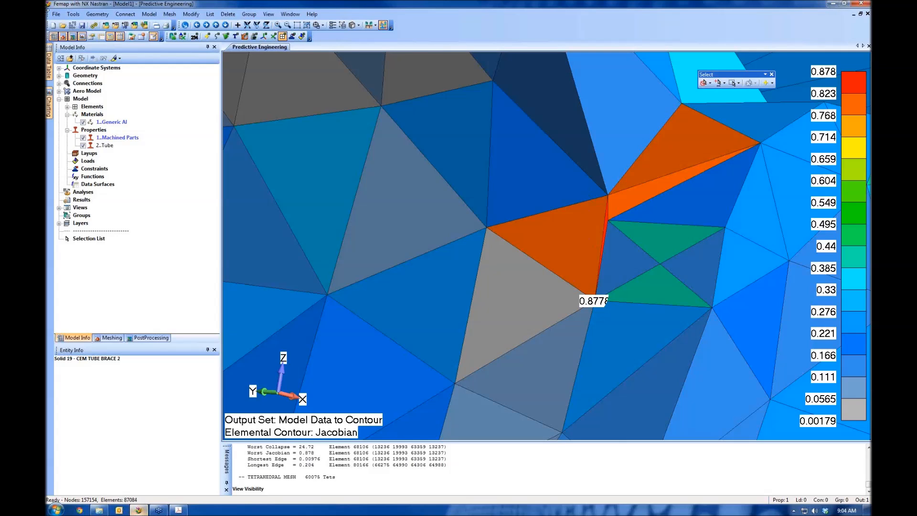
pyautogui.hotkey('ctrl', 'q')
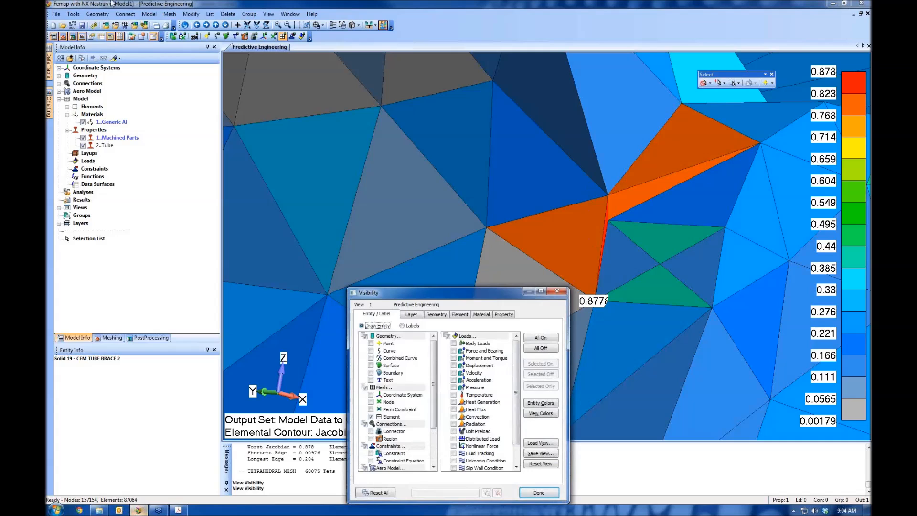
pyautogui.click(371, 350)
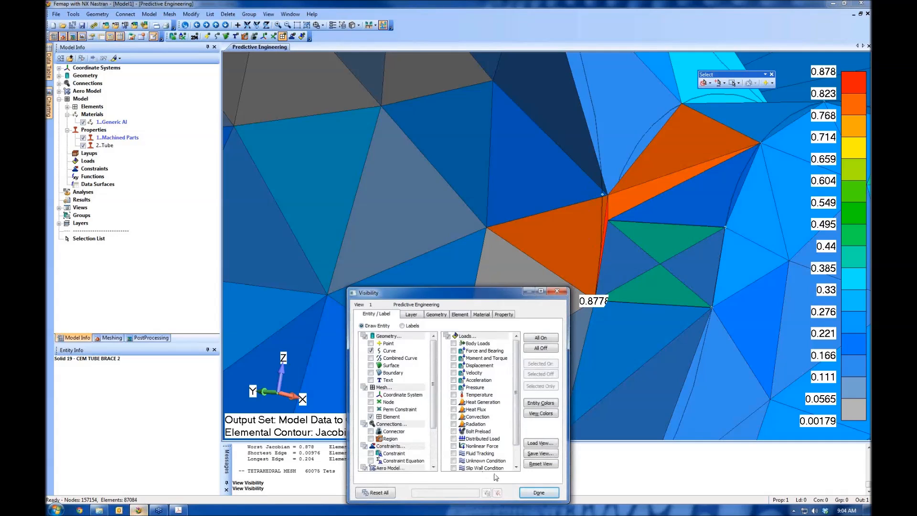
pyautogui.click(538, 492)
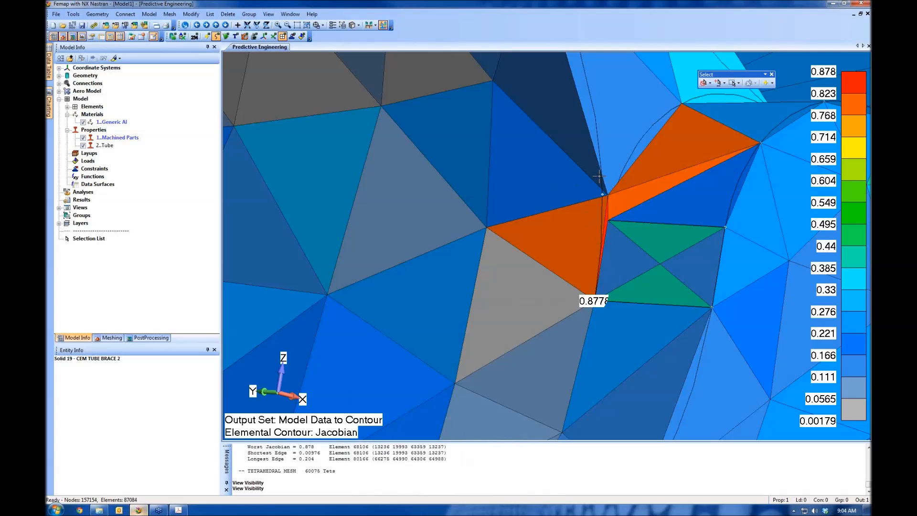
# Combine the curves at the corner point beside the worst-Jacobian elements, using the Add By Point composite curve action
pyautogui.click(112, 338)
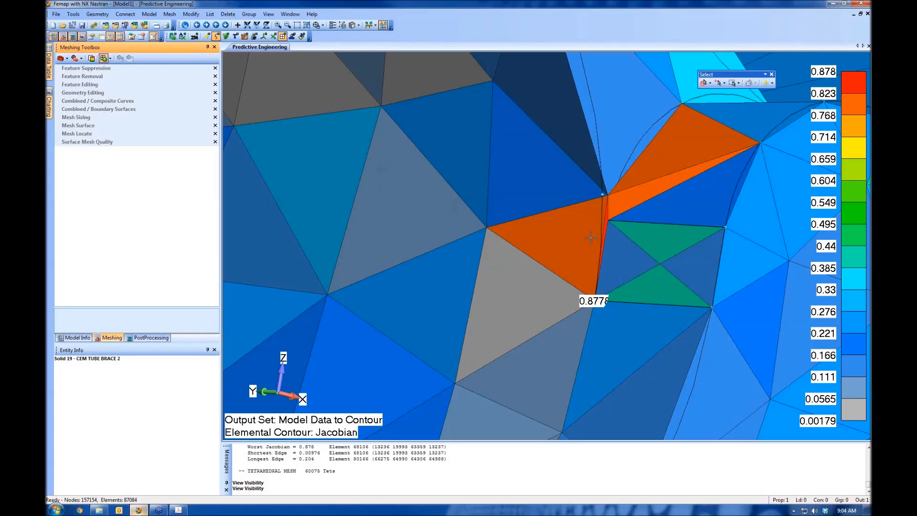
pyautogui.click(73, 101)
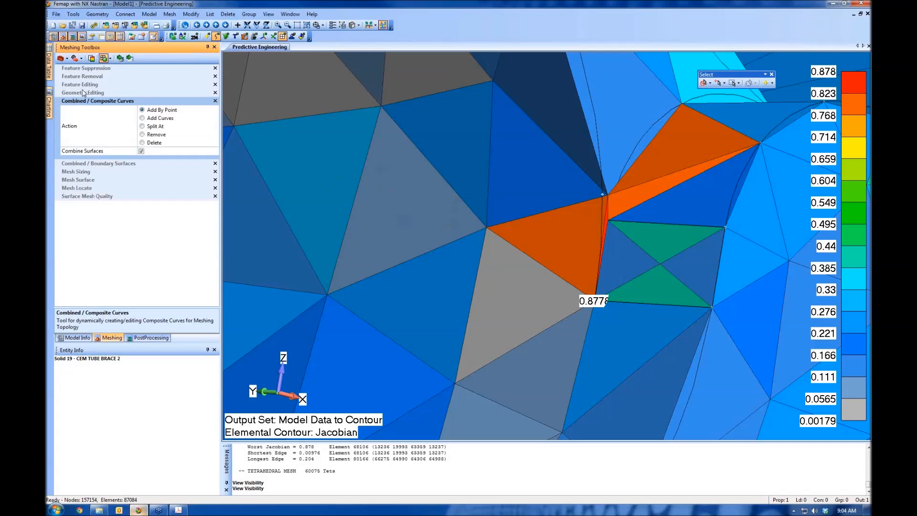
pyautogui.click(121, 60)
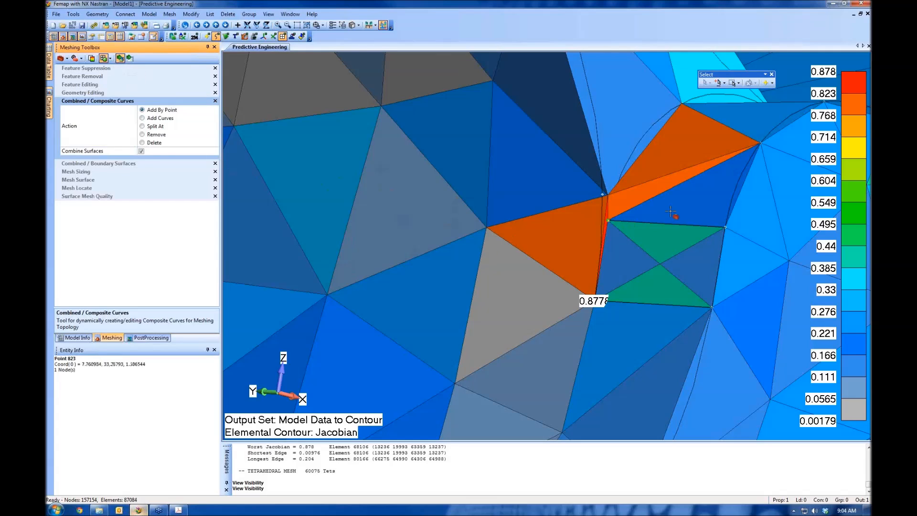
pyautogui.click(615, 202)
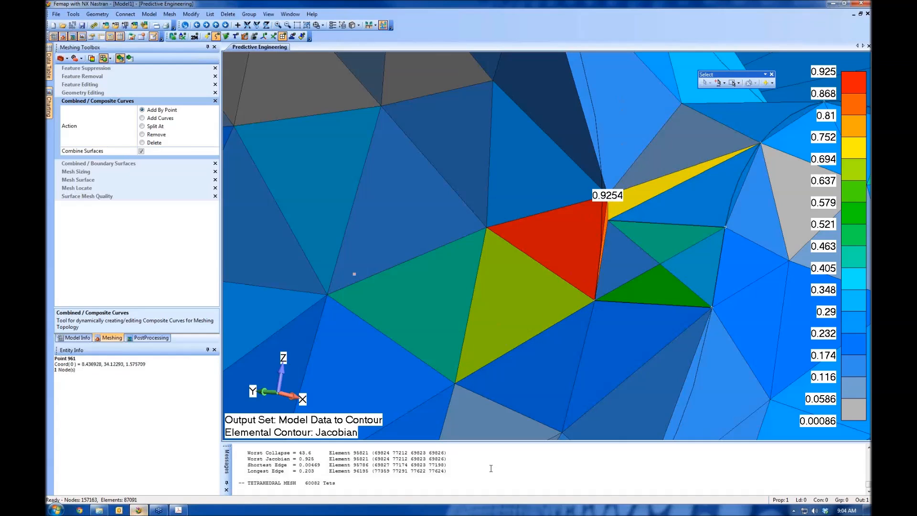
# Enlarge the message log to read the mesh quality report, and combine the curves at the second point beside the worst element
pyautogui.scroll(1, 491, 468)
pyautogui.scroll(3, 491, 468)
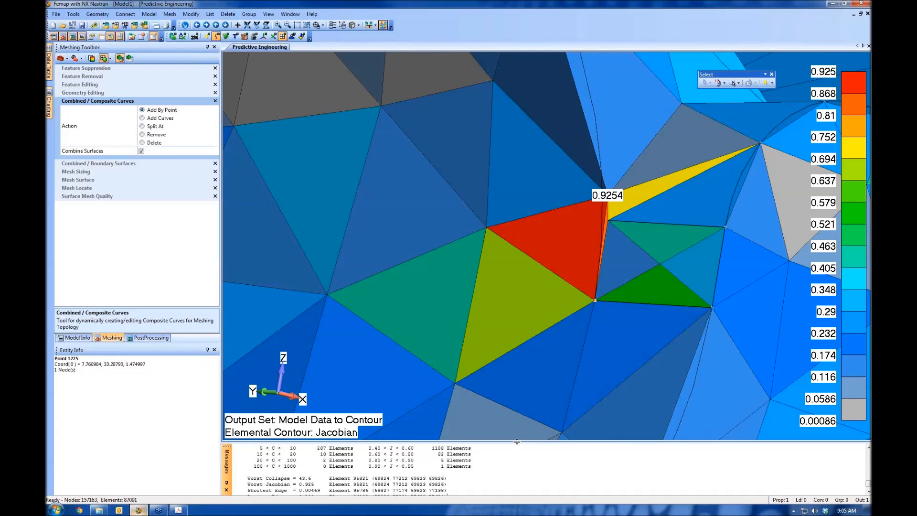
pyautogui.moveTo(517, 441); pyautogui.dragTo(517, 347)
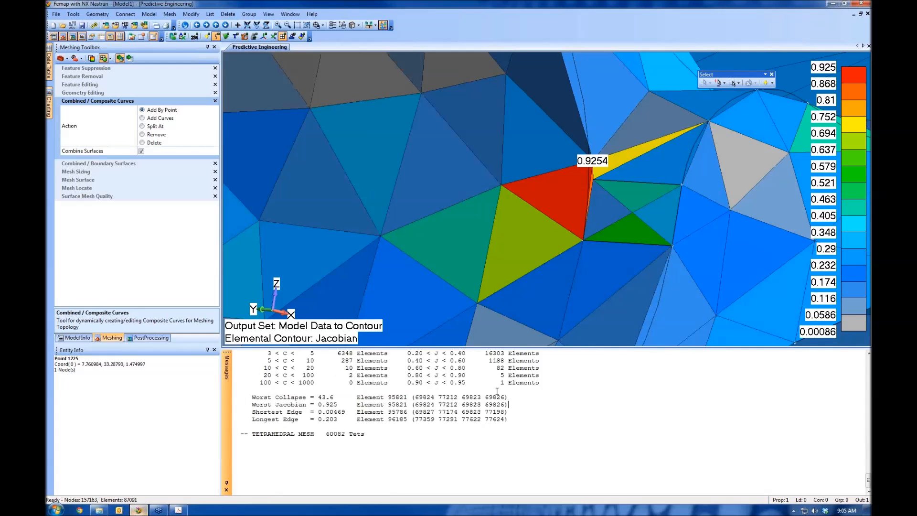
pyautogui.keyDown('ctrl'); pyautogui.scroll(1, 497, 391); pyautogui.keyUp('ctrl')
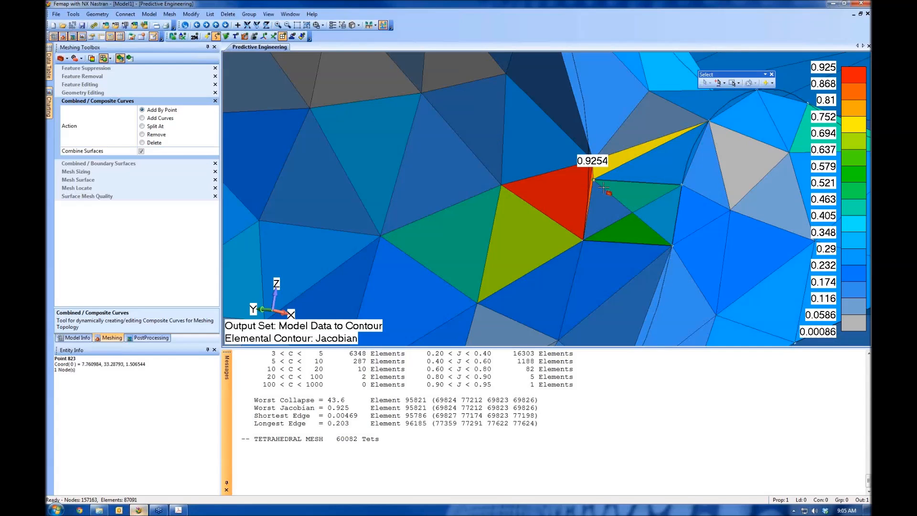
pyautogui.hotkey('ctrl', 'z')
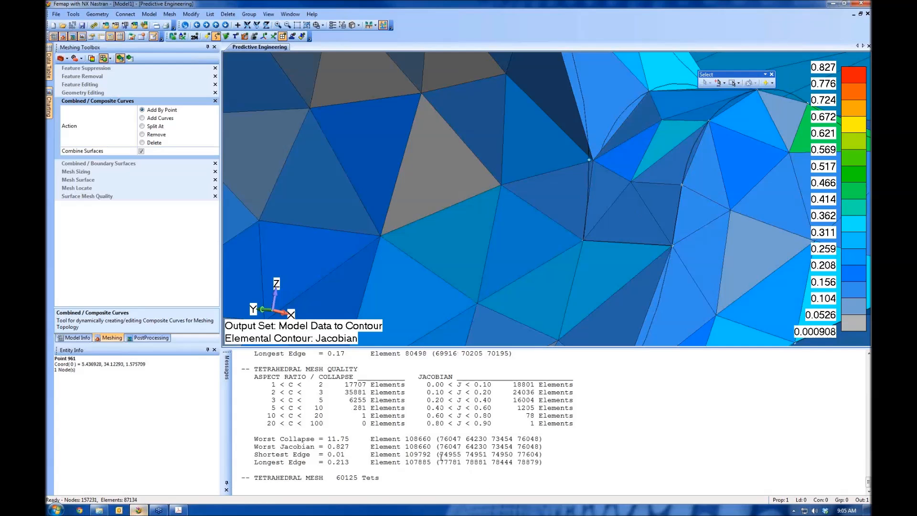
# Increase the mesh sizing by 1 element on the short curve beside the worst-Jacobian element at the brace's end
pyautogui.scroll(-3, 681, 139)
pyautogui.scroll(-10, 681, 139)
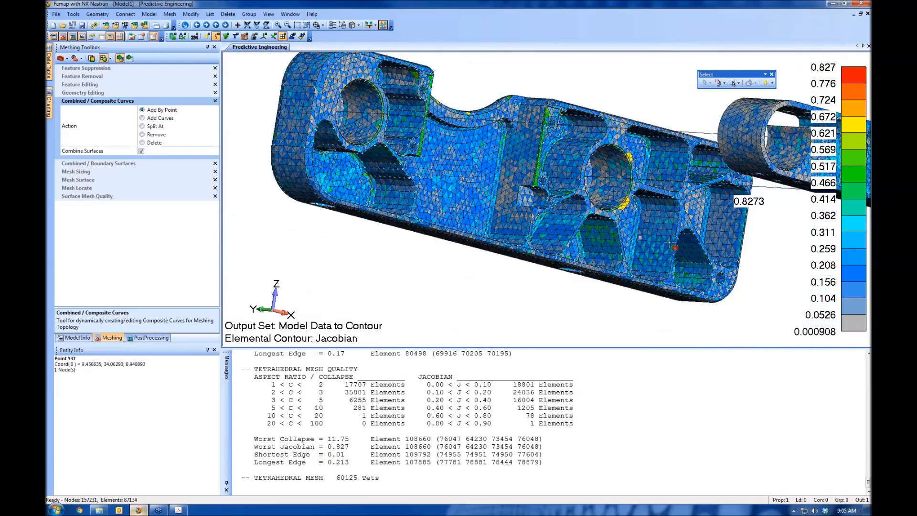
pyautogui.moveTo(669, 242); pyautogui.dragTo(298, 234, button='middle')
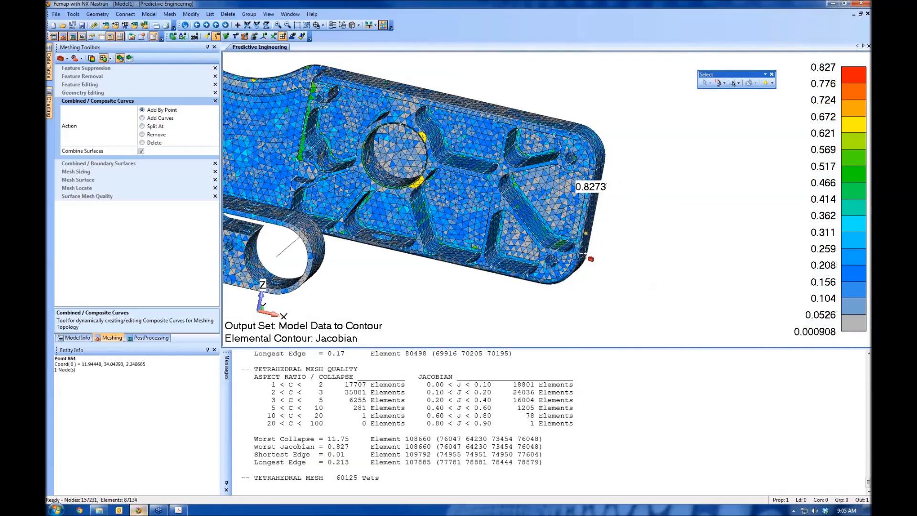
pyautogui.scroll(8, 545, 339)
pyautogui.scroll(5, 527, 331)
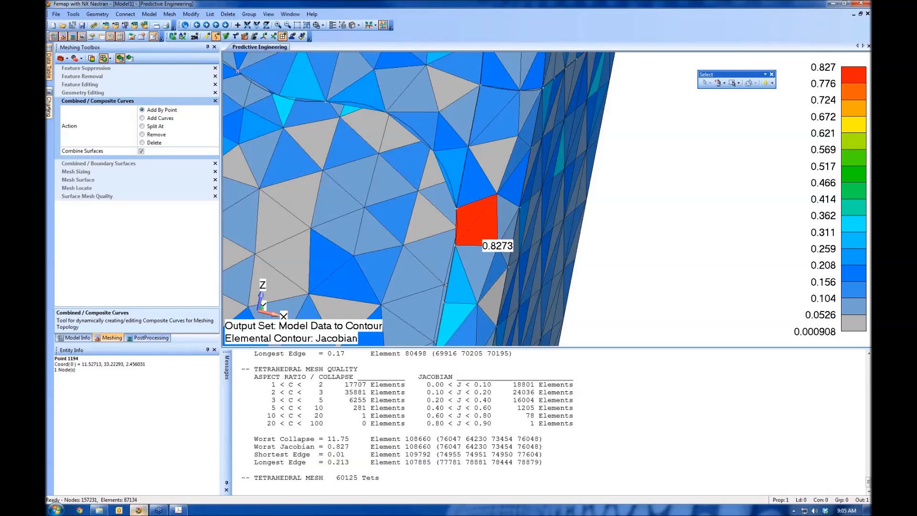
pyautogui.click(69, 173)
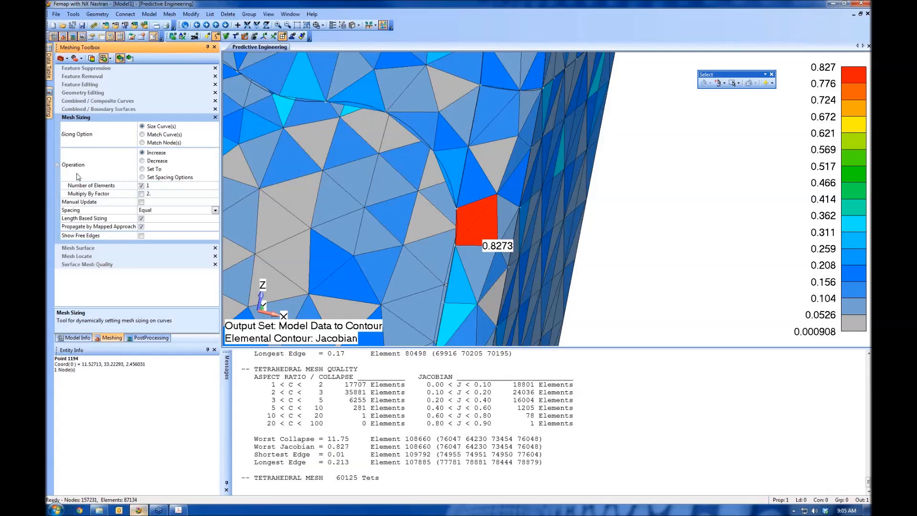
pyautogui.click(452, 230)
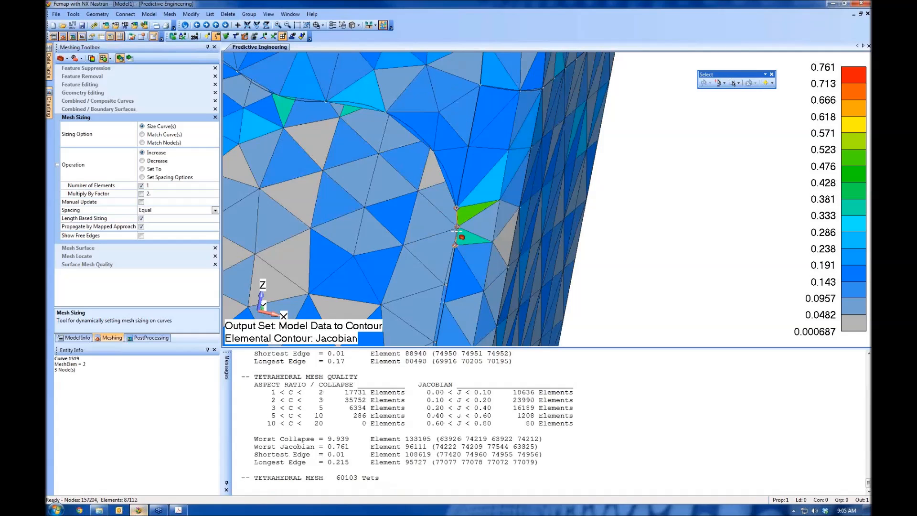
# Remove the model data contour from the tube brace mesh and deactivate the interactive mesh sizing tool
pyautogui.moveTo(479, 246); pyautogui.dragTo(493, 245, button='middle')
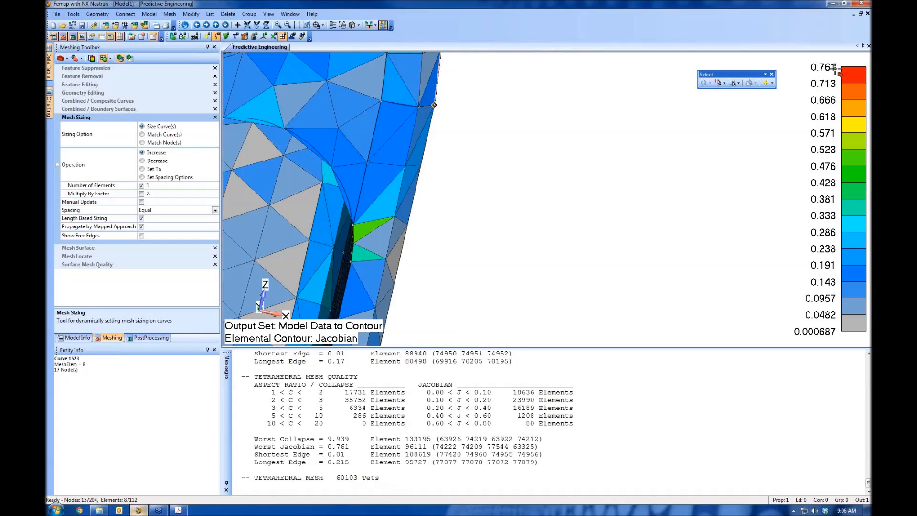
pyautogui.scroll(-7, 543, 146)
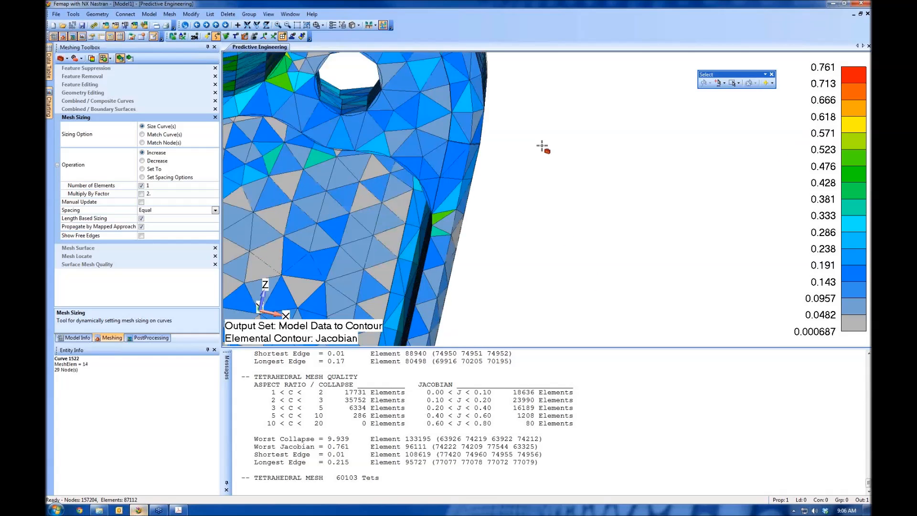
pyautogui.scroll(-6, 494, 236)
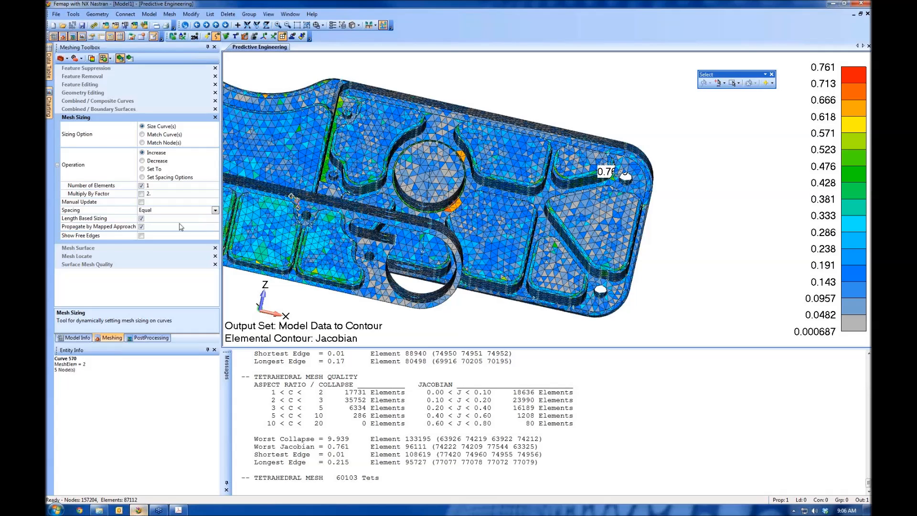
pyautogui.click(383, 26)
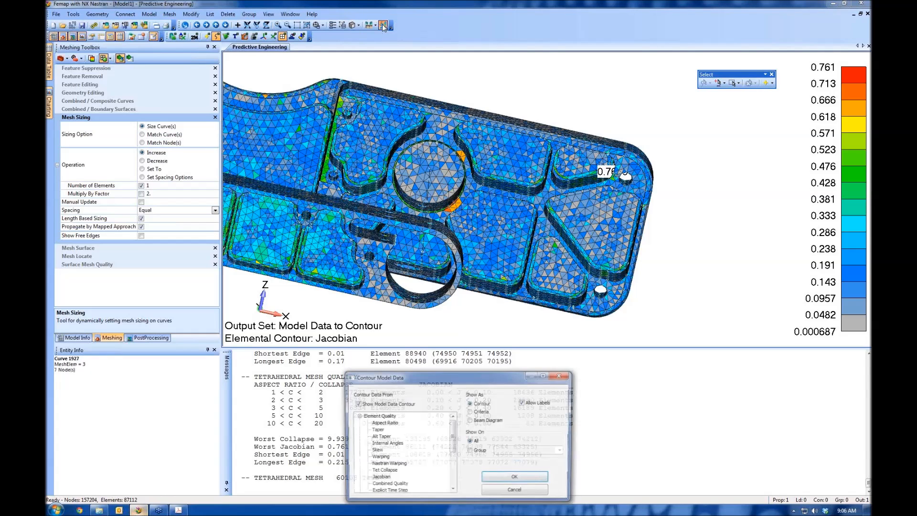
pyautogui.click(365, 406)
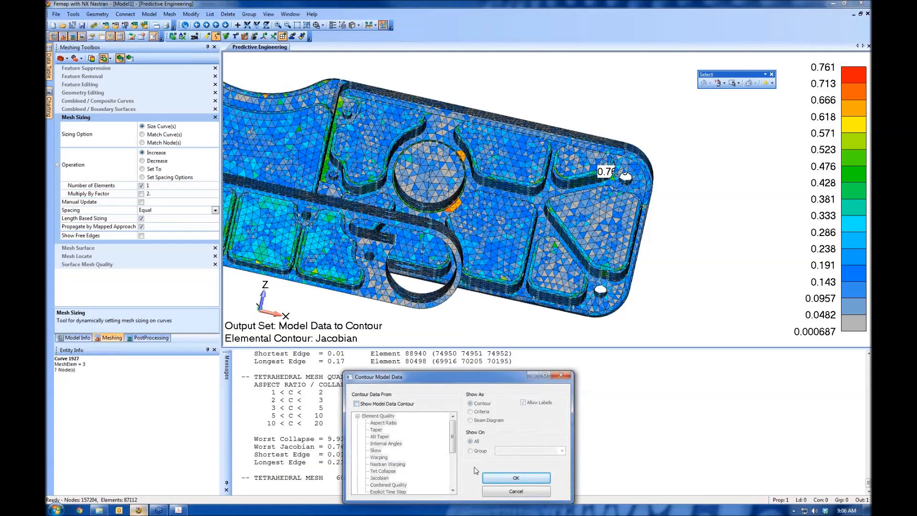
pyautogui.click(499, 478)
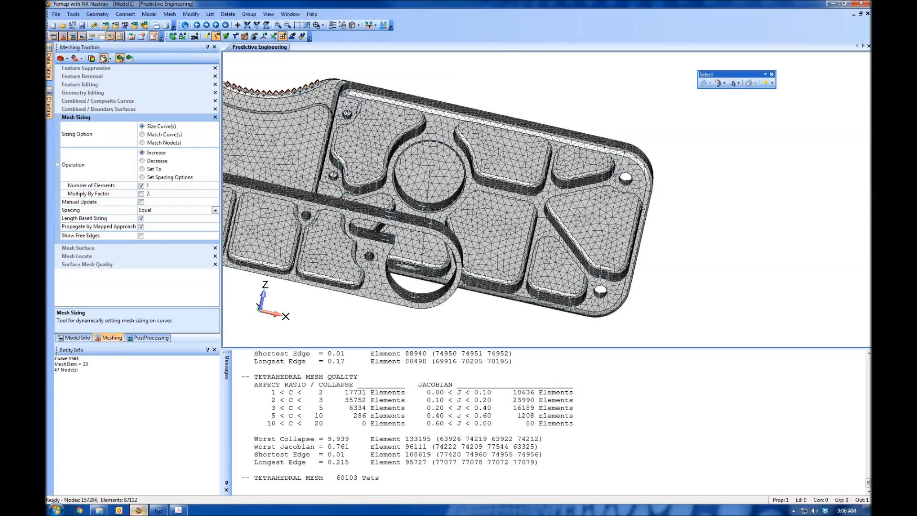
pyautogui.click(119, 60)
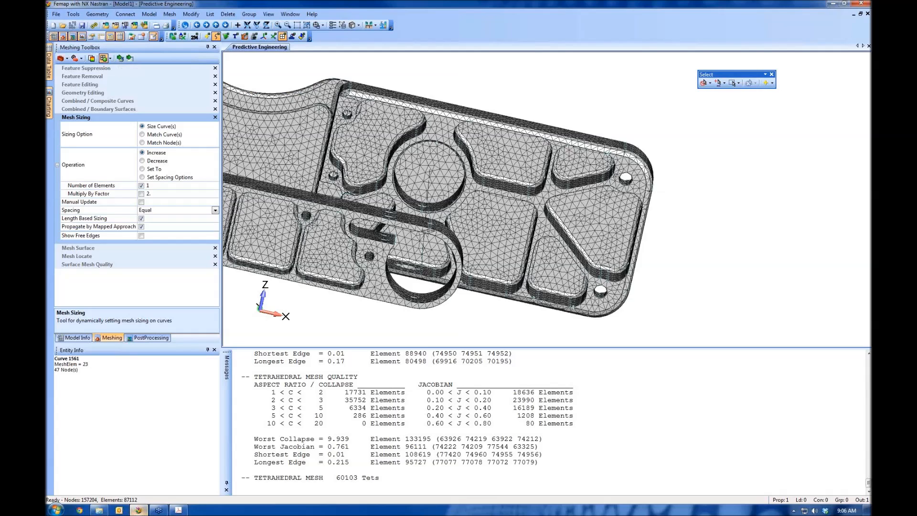
# Start meshing curves and select the six curves that make up the two long lines between the upper and lower brackets
pyautogui.scroll(-5, 406, 148)
pyautogui.scroll(-2, 405, 148)
pyautogui.moveTo(454, 144); pyautogui.dragTo(510, 199, button='middle')
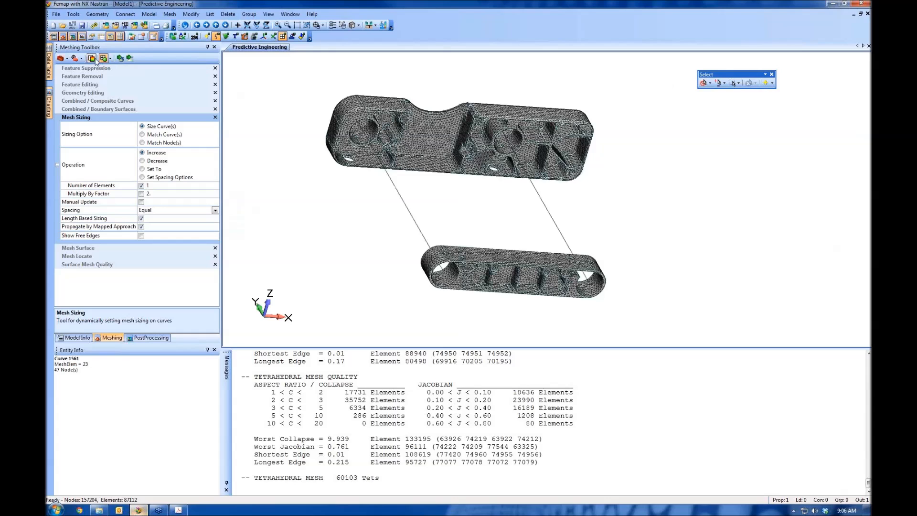
pyautogui.click(170, 14)
pyautogui.moveTo(212, 45)
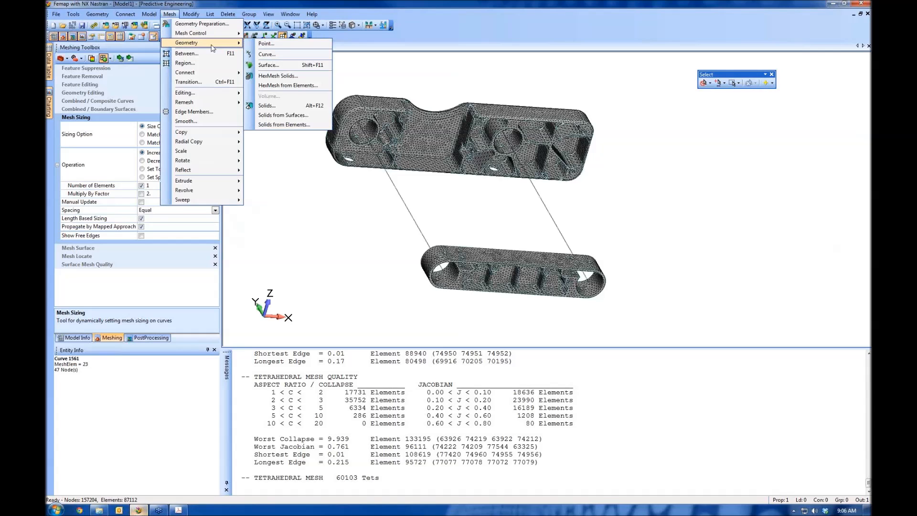
pyautogui.click(269, 54)
pyautogui.moveTo(311, 105); pyautogui.dragTo(355, 216, button='middle')
pyautogui.click(355, 199)
pyautogui.click(365, 299)
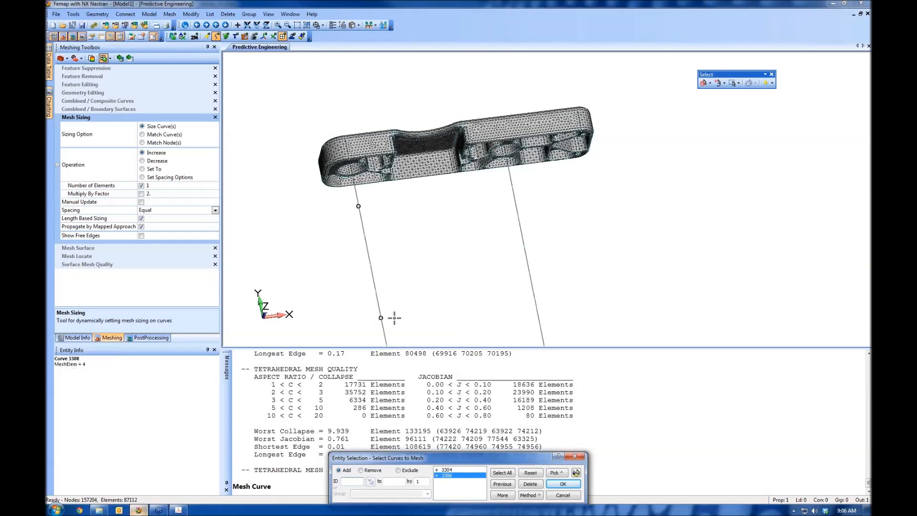
pyautogui.keyDown('ctrl'); pyautogui.moveTo(406, 321); pyautogui.dragTo(388, 182, button='middle'); pyautogui.keyUp('ctrl')
pyautogui.click(519, 194)
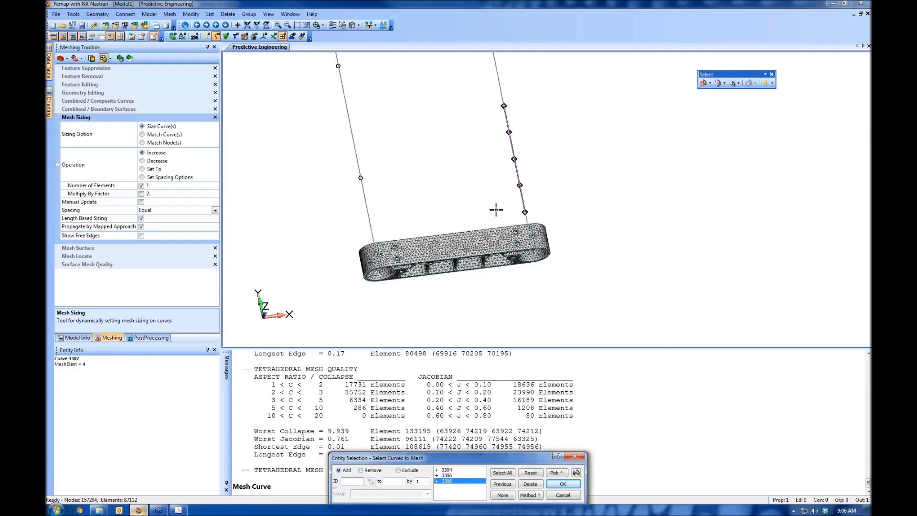
pyautogui.click(525, 215)
pyautogui.click(523, 186)
pyautogui.click(503, 83)
pyautogui.click(564, 484)
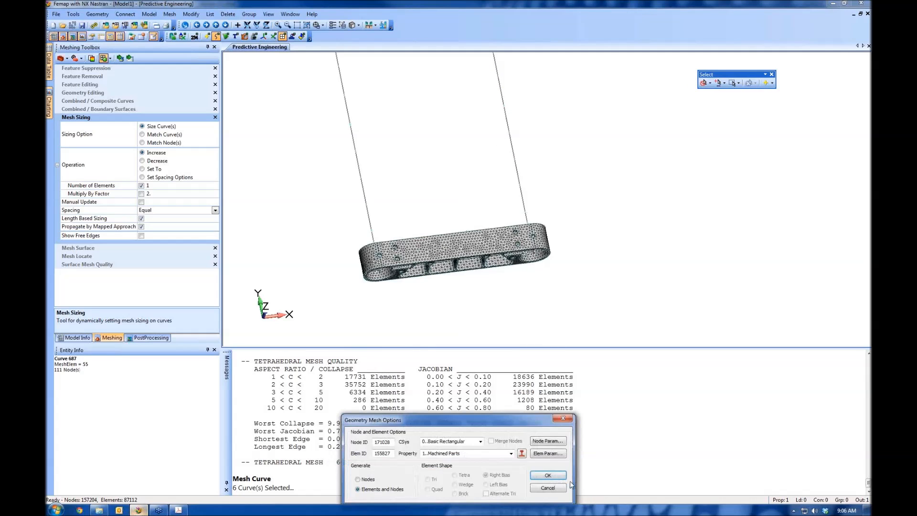
# Mesh the selected curves with the 2..Tube property, using an element orientation vector from base 0,0,0 to tip 1,0,0
pyautogui.click(511, 453)
pyautogui.click(428, 469)
pyautogui.click(545, 475)
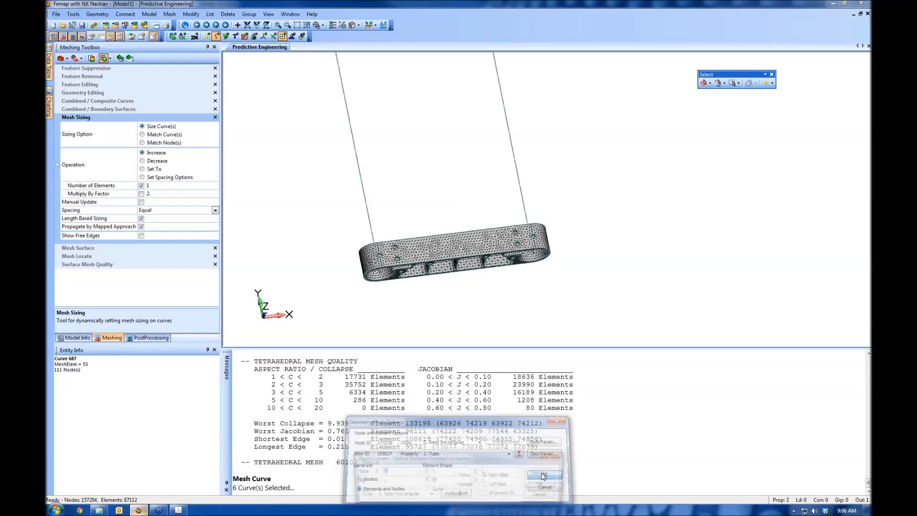
pyautogui.moveTo(542, 252); pyautogui.dragTo(588, 294, button='middle')
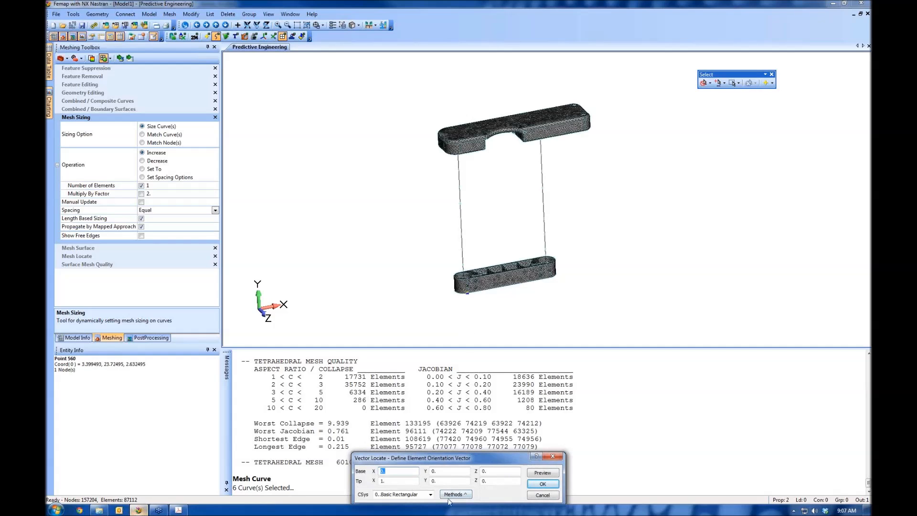
pyautogui.write('0')
pyautogui.press('Tab')
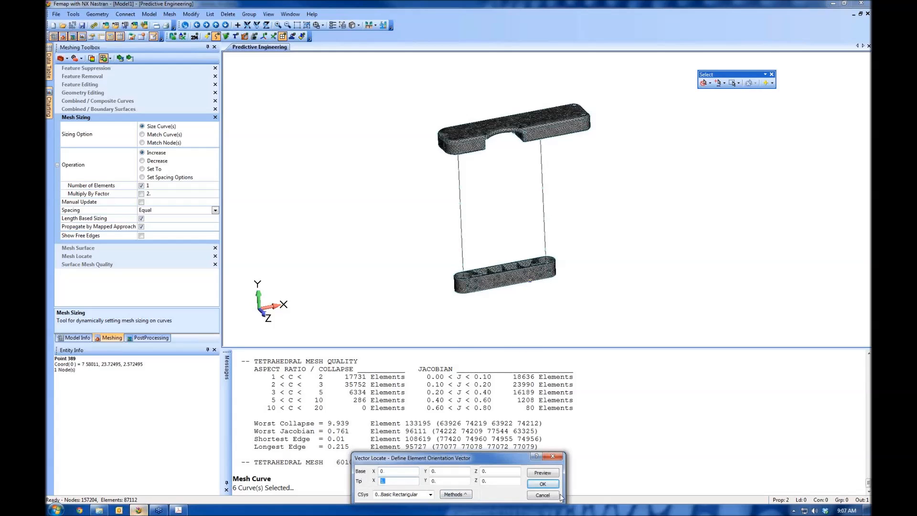
pyautogui.click(543, 484)
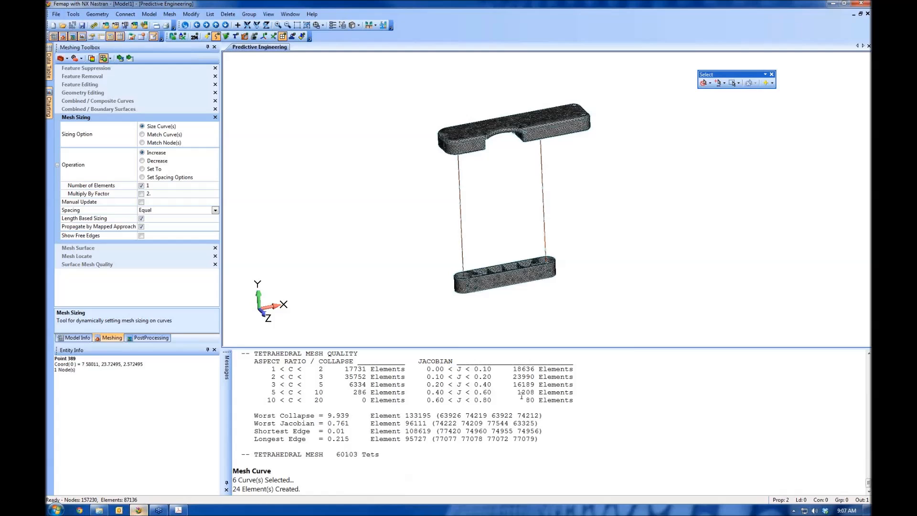
# Turn off the display of mesh size markers on the assembly
pyautogui.moveTo(646, 324); pyautogui.dragTo(634, 285, button='middle')
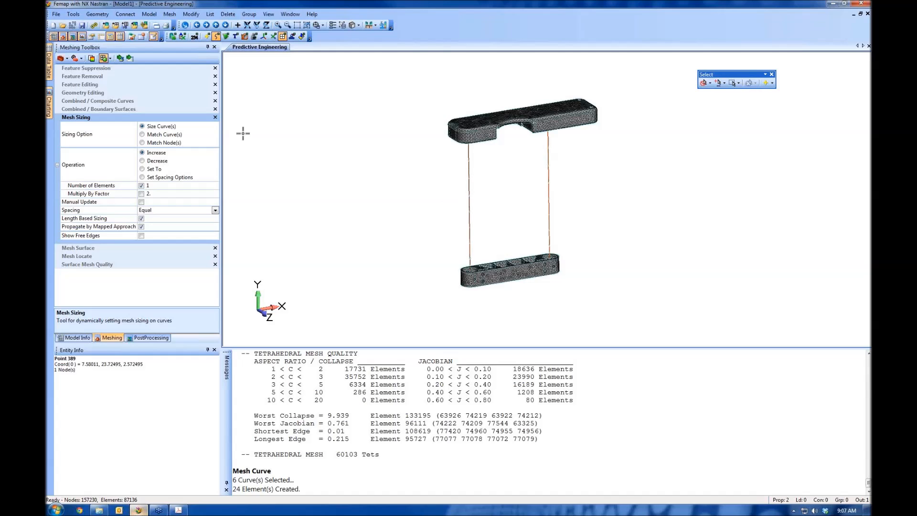
pyautogui.click(359, 26)
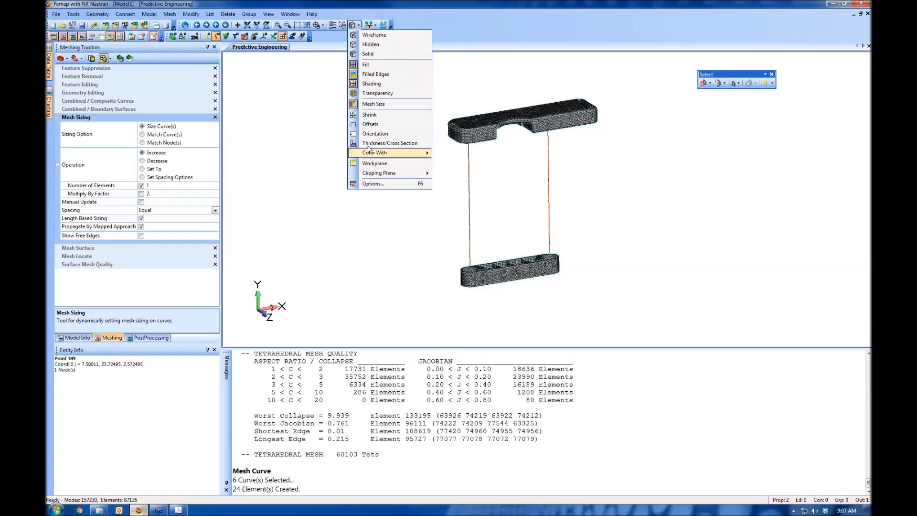
pyautogui.click(383, 105)
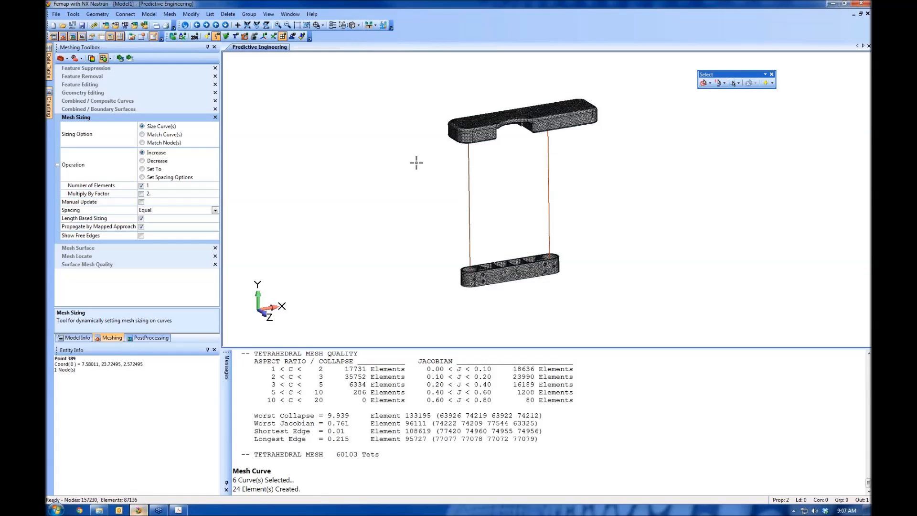
# Display the thickness and cross sections of the tube beam elements, inspect both tubes, and hide the cross sections again
pyautogui.click(359, 26)
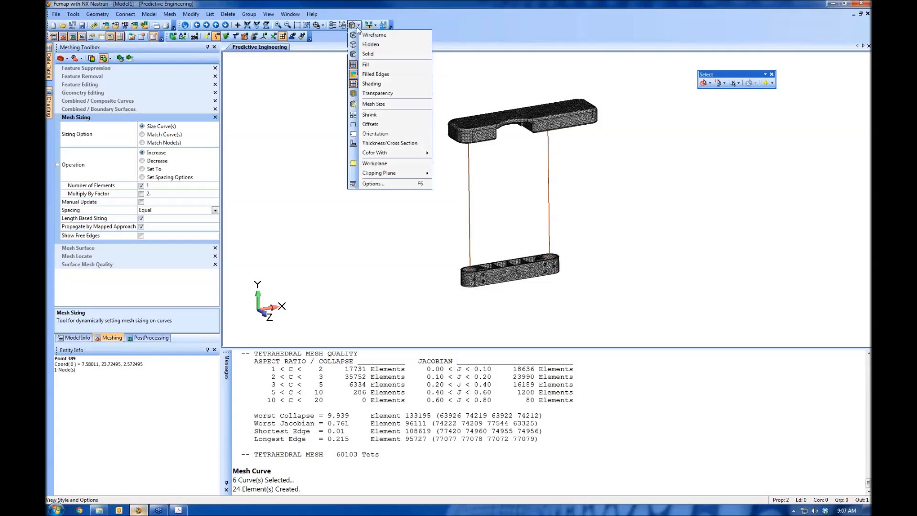
pyautogui.click(373, 149)
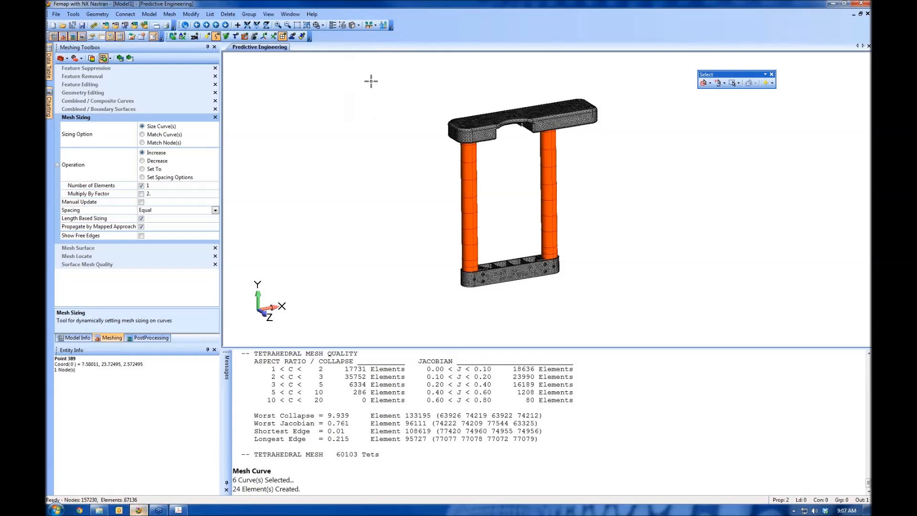
pyautogui.click(359, 26)
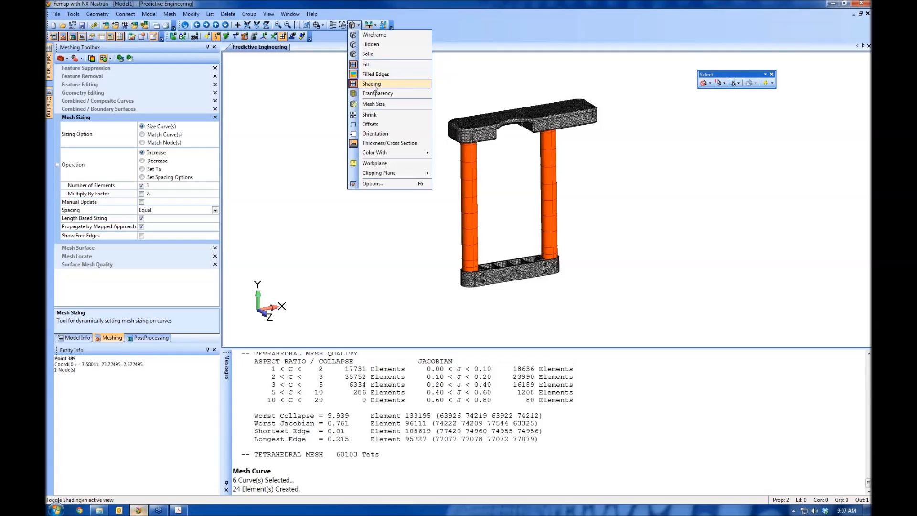
pyautogui.moveTo(561, 249); pyautogui.dragTo(547, 168, button='middle')
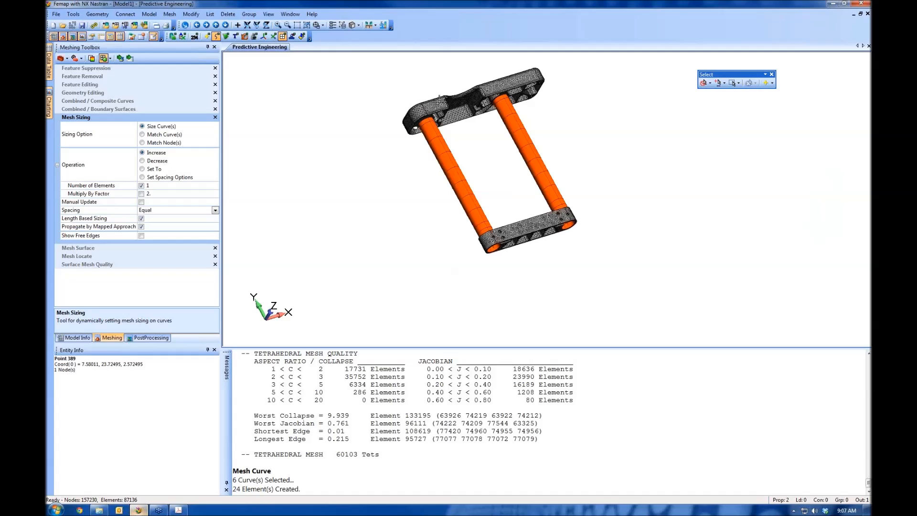
pyautogui.click(360, 25)
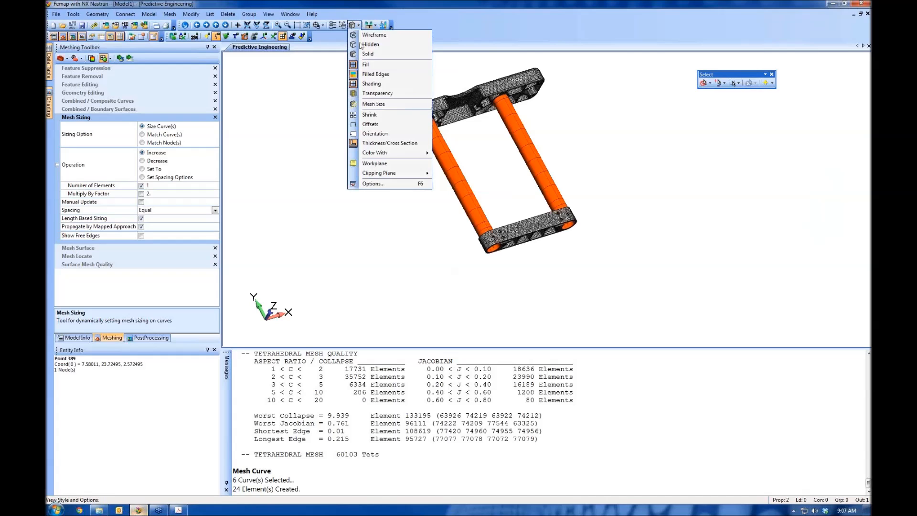
pyautogui.click(390, 143)
pyautogui.moveTo(529, 227)
pyautogui.mouseDown(button='middle')
pyautogui.moveTo(509, 177)
pyautogui.moveTo(528, 164)
pyautogui.moveTo(538, 235)
pyautogui.mouseUp(button='middle')
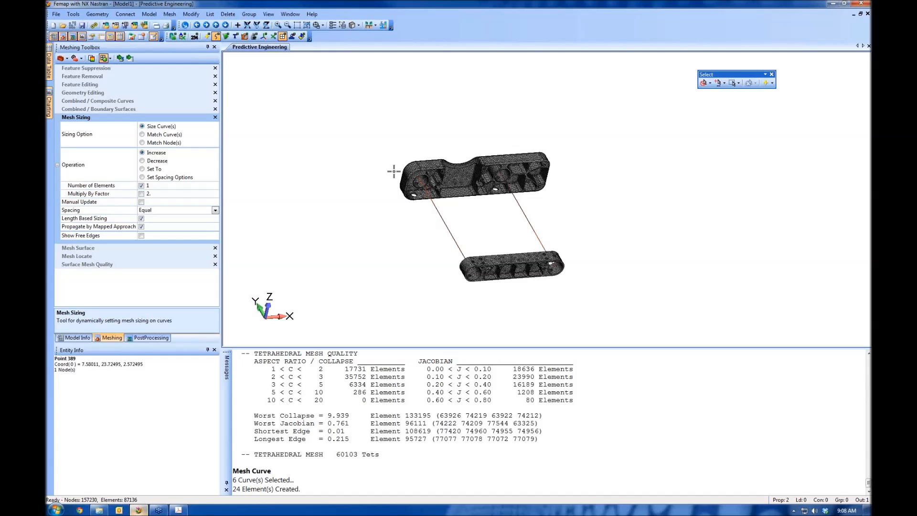
# Start creating a new element and change its type from Beam to Rigid
pyautogui.click(144, 17)
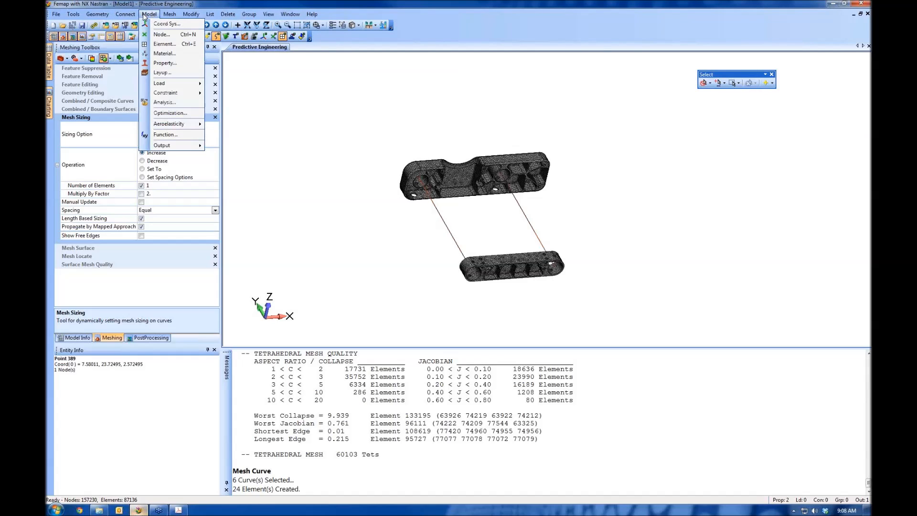
pyautogui.click(160, 44)
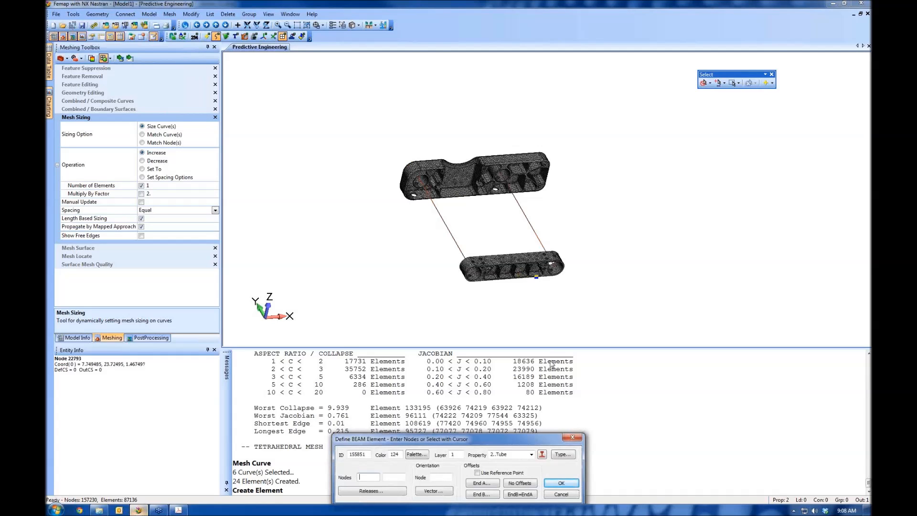
pyautogui.click(562, 455)
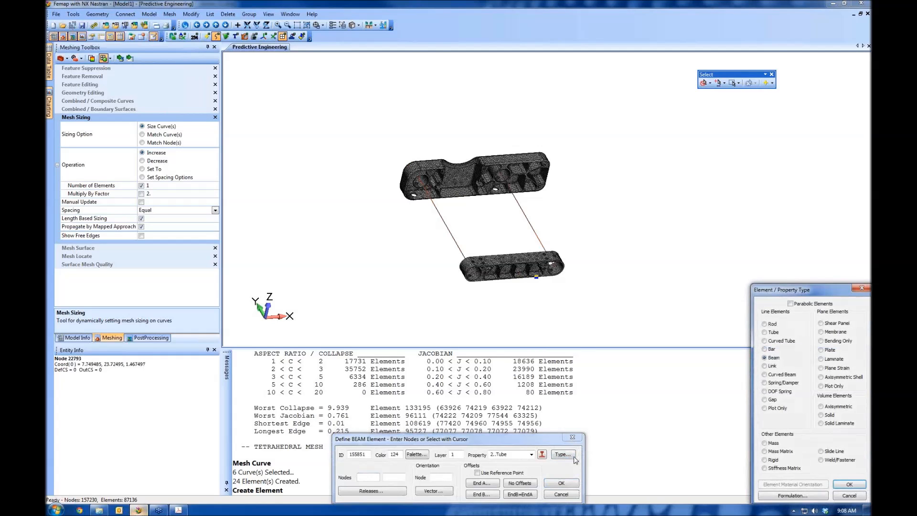
pyautogui.click(771, 461)
pyautogui.click(850, 485)
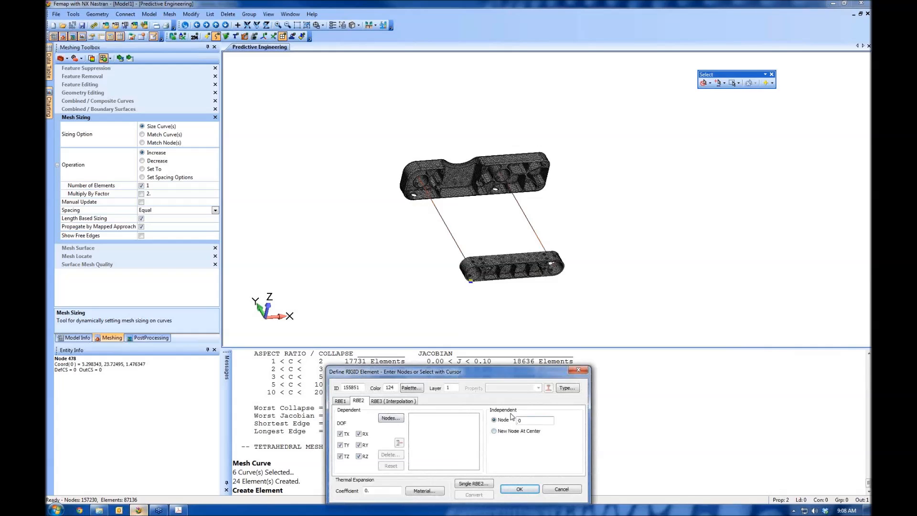
# Pick the end node of the tube beam inside the lower bracket's large hole at its +X end as the RBE2's independent node
pyautogui.moveTo(422, 244); pyautogui.dragTo(408, 210, button='middle')
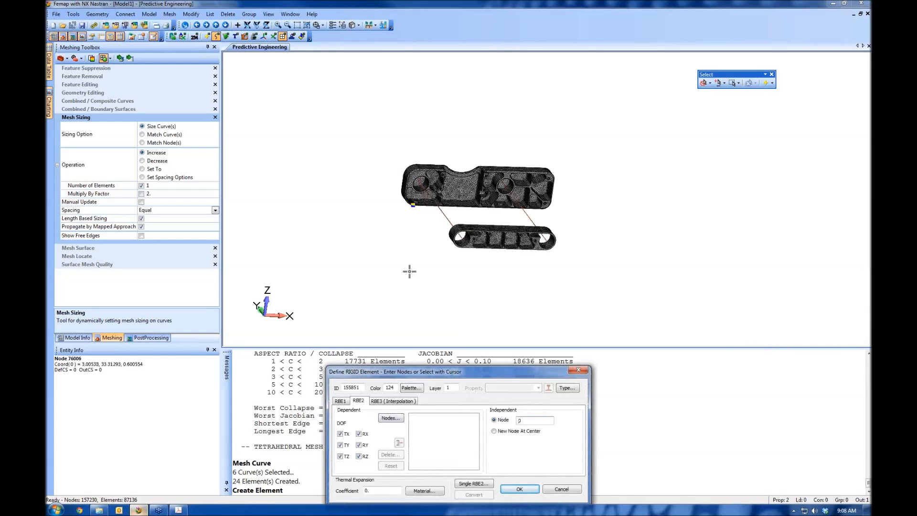
pyautogui.keyDown('shift'); pyautogui.moveTo(409, 271); pyautogui.dragTo(405, 354, button='middle'); pyautogui.keyUp('shift')
pyautogui.keyDown('ctrl'); pyautogui.moveTo(418, 239); pyautogui.dragTo(444, 162, button='middle'); pyautogui.keyUp('ctrl')
pyautogui.keyDown('shift'); pyautogui.moveTo(438, 263); pyautogui.dragTo(435, 348, button='middle'); pyautogui.keyUp('shift')
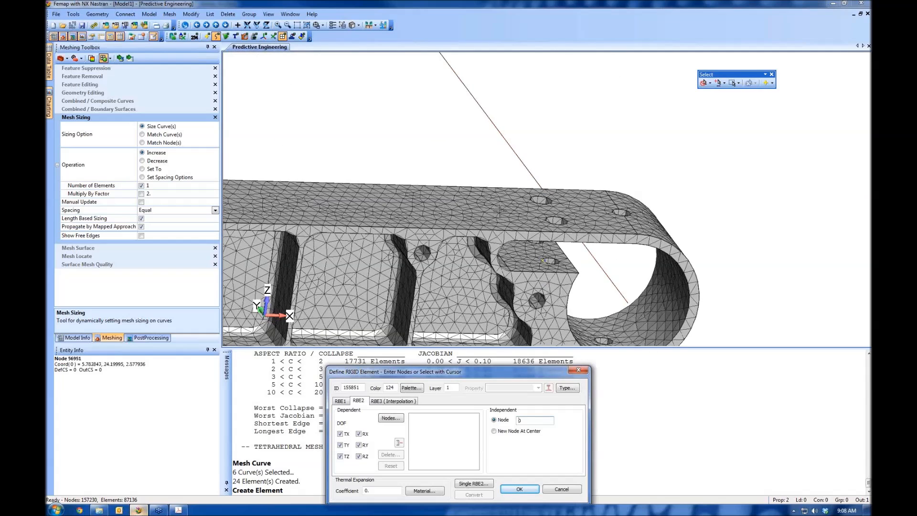
pyautogui.keyDown('ctrl'); pyautogui.moveTo(555, 274); pyautogui.dragTo(462, 195, button='middle'); pyautogui.keyUp('ctrl')
pyautogui.click(534, 216)
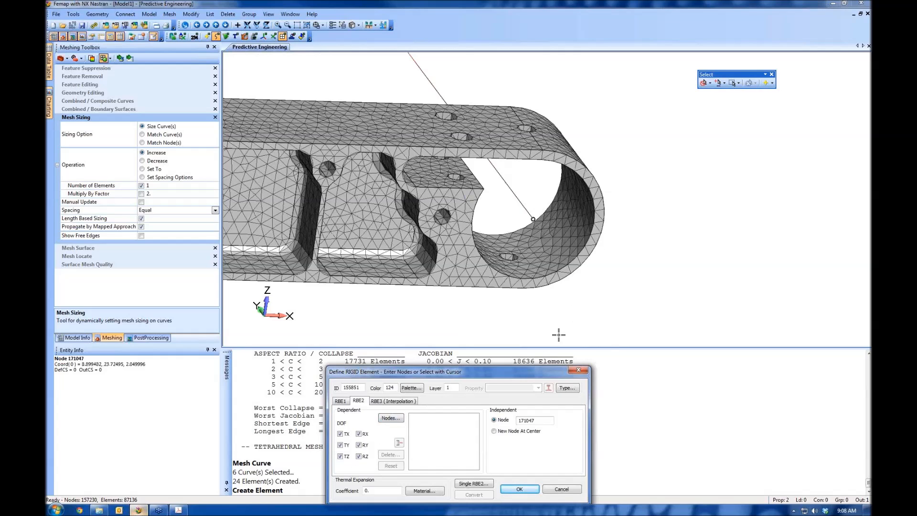
# Exclude the rotations RX, RY and RZ from the RBE2's dependent degrees of freedom, leaving only TX, TY and TZ
pyautogui.click(359, 434)
pyautogui.click(359, 445)
pyautogui.click(358, 456)
pyautogui.click(359, 445)
# Assign all nodes on the inner surface of the lower bracket's +X hole as dependent nodes and create the RBE2 element
pyautogui.moveTo(540, 184); pyautogui.dragTo(523, 187, button='middle')
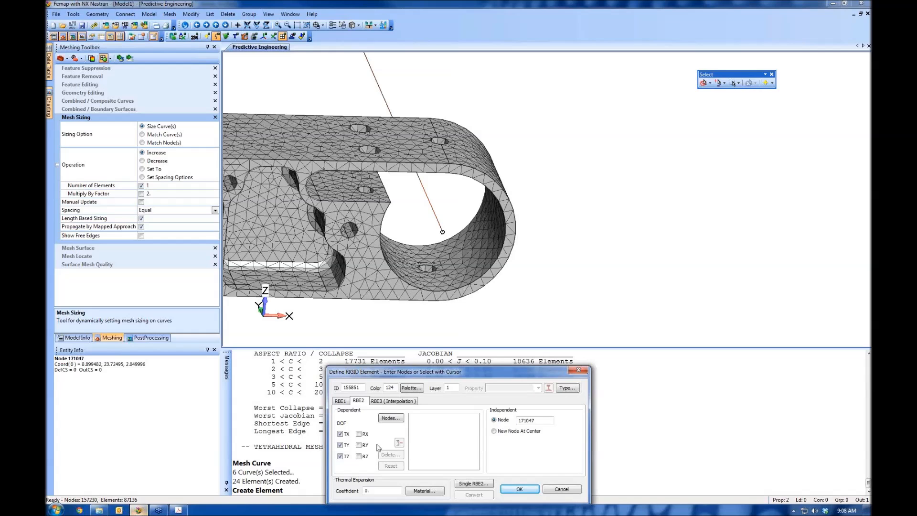
pyautogui.click(391, 419)
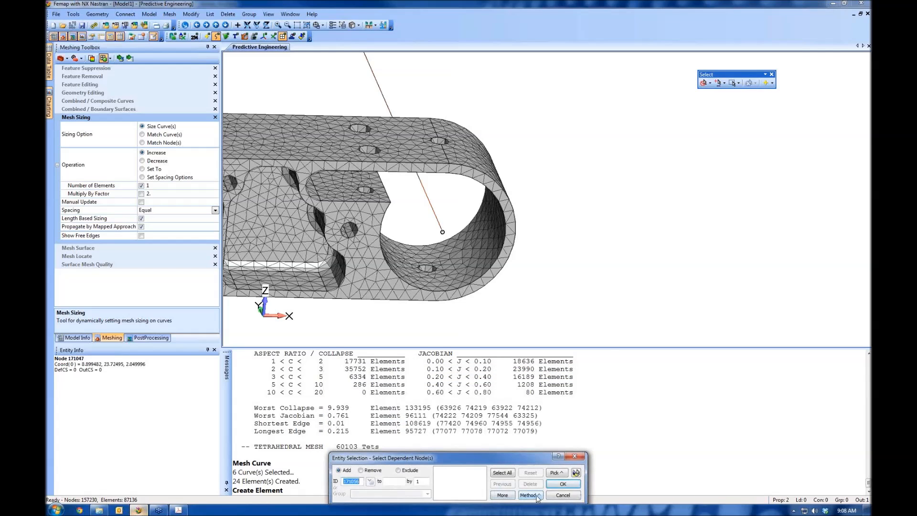
pyautogui.click(530, 495)
pyautogui.click(540, 486)
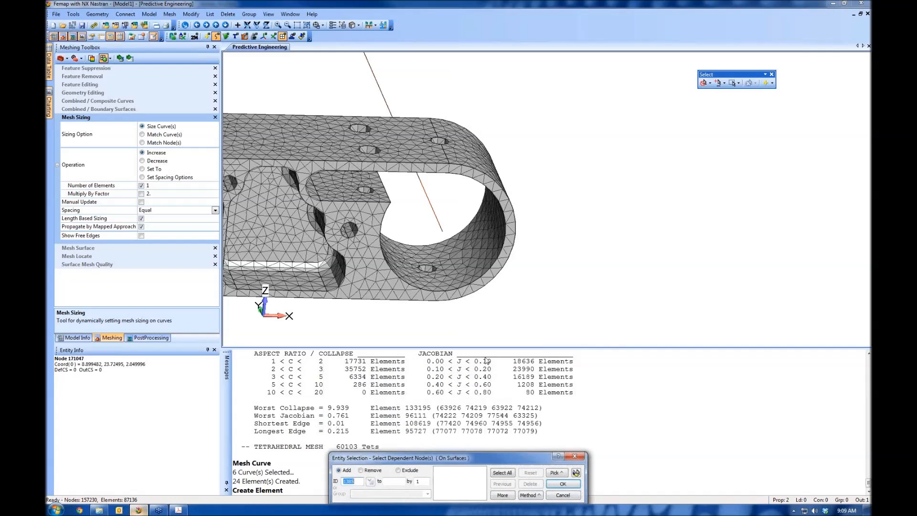
pyautogui.click(467, 265)
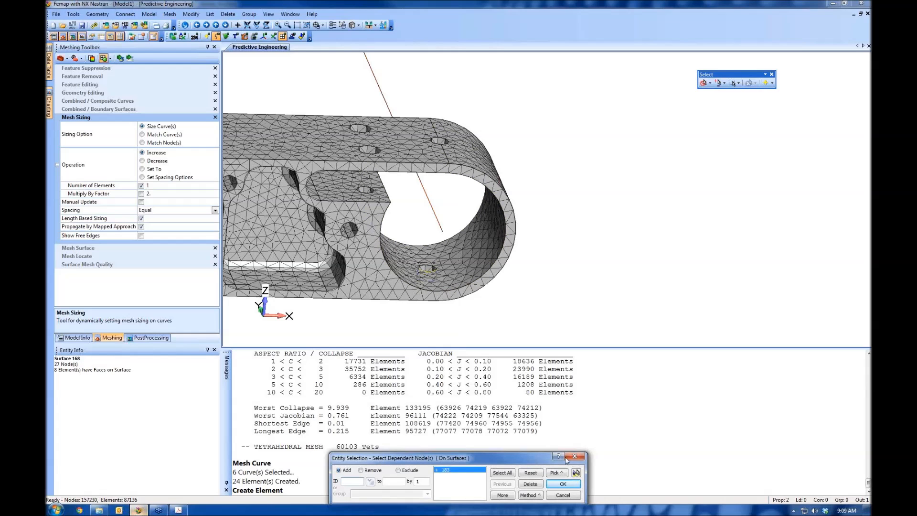
pyautogui.click(576, 473)
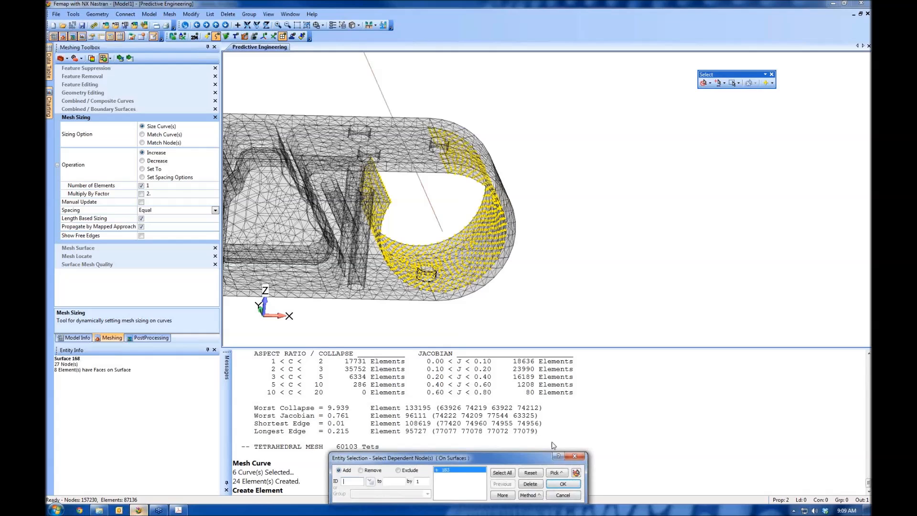
pyautogui.click(563, 484)
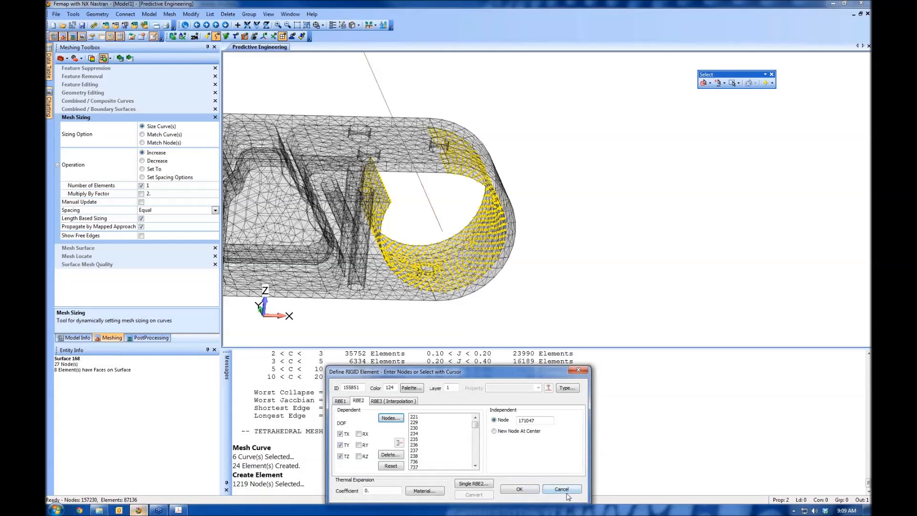
pyautogui.click(519, 489)
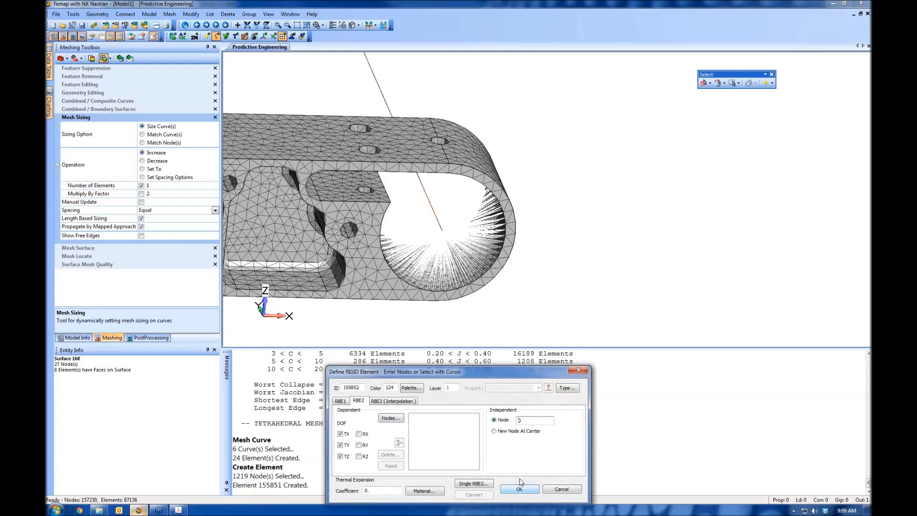
# Pick the tube beam's end node inside the lower bracket's large hole at its -X end as the next RBE2's independent node
pyautogui.moveTo(514, 287); pyautogui.dragTo(656, 273, button='middle')
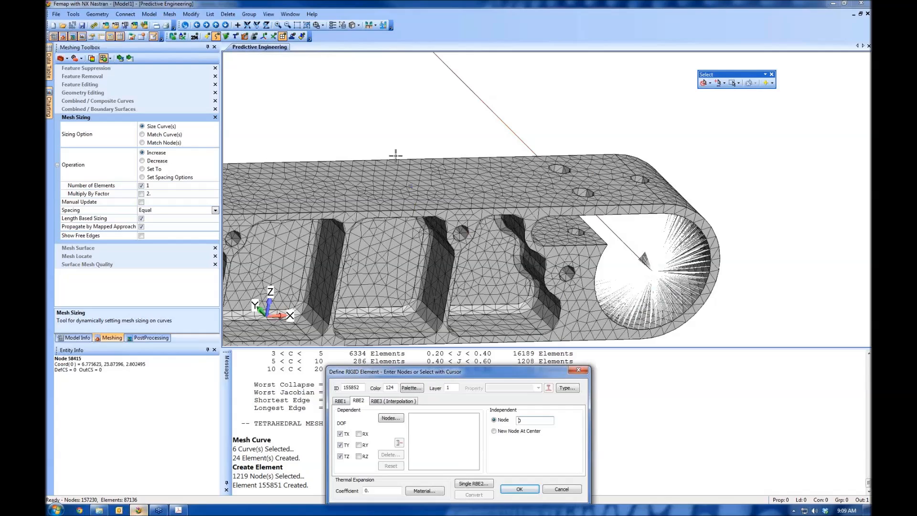
pyautogui.moveTo(373, 234); pyautogui.dragTo(473, 210, button='middle')
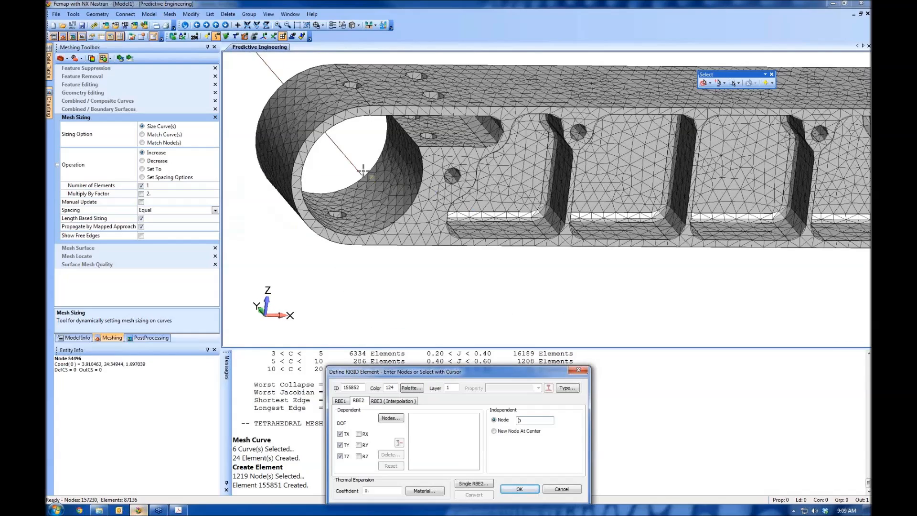
pyautogui.click(362, 171)
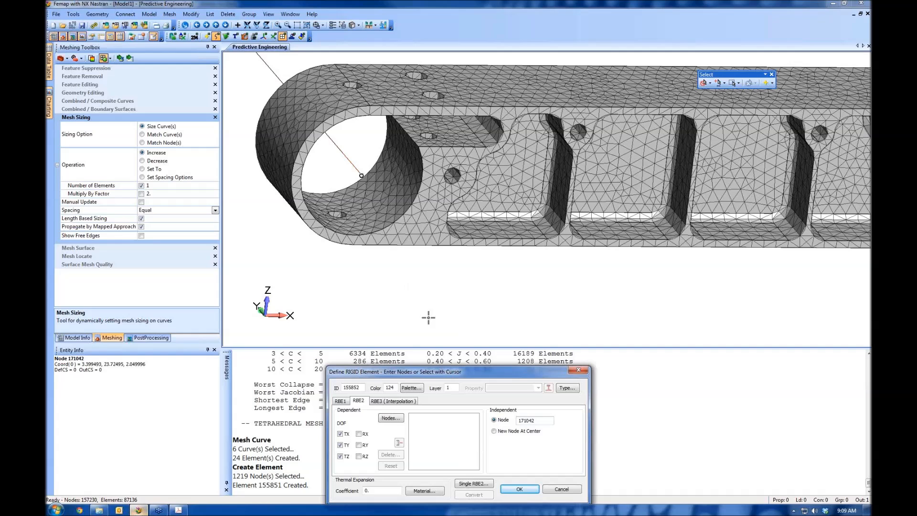
# Start selecting the dependent nodes by surface and switch the picking mode to Pick Front
pyautogui.click(391, 419)
pyautogui.click(529, 494)
pyautogui.click(538, 486)
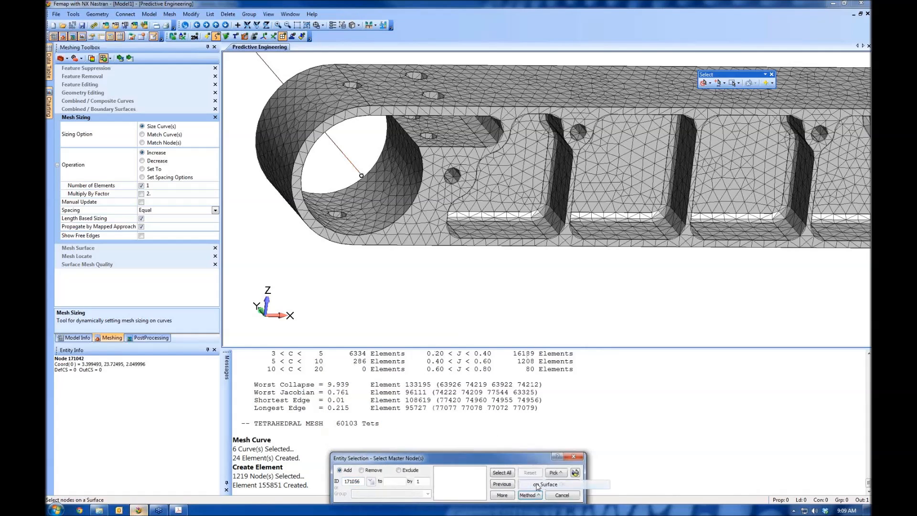
pyautogui.rightClick(376, 200)
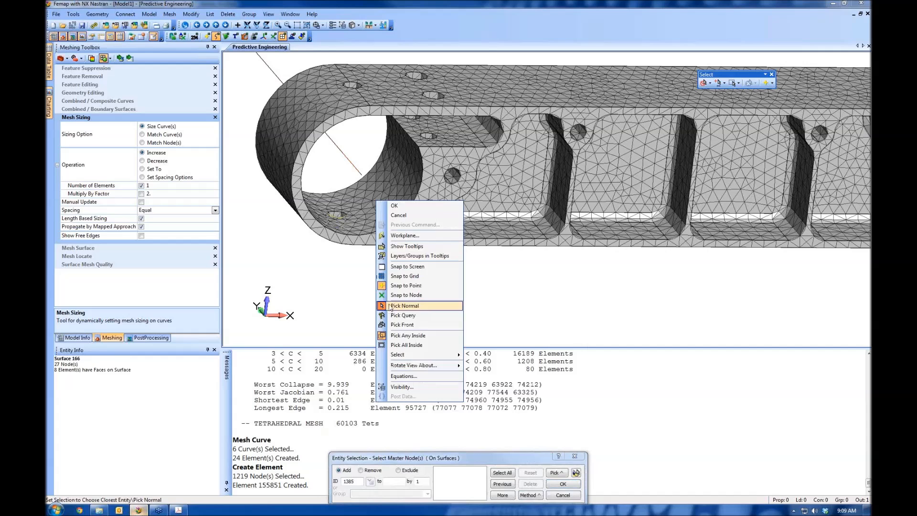
pyautogui.click(340, 254)
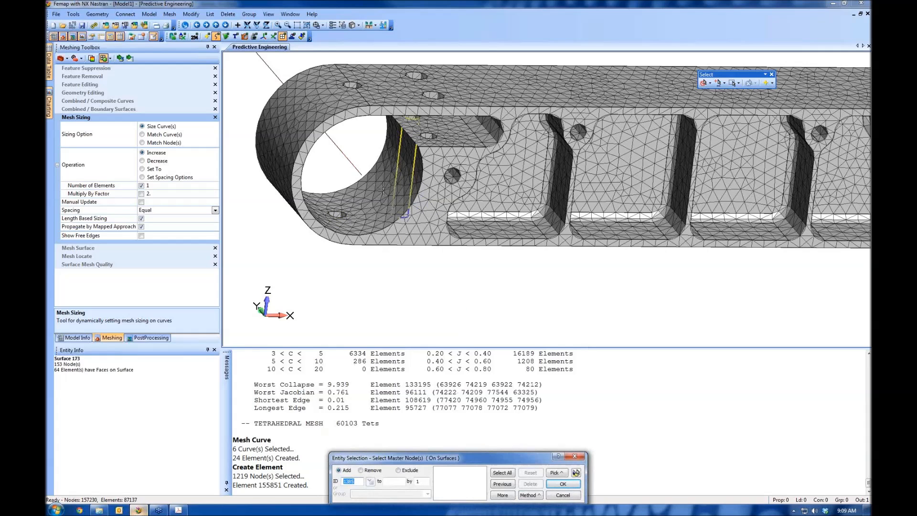
pyautogui.rightClick(373, 178)
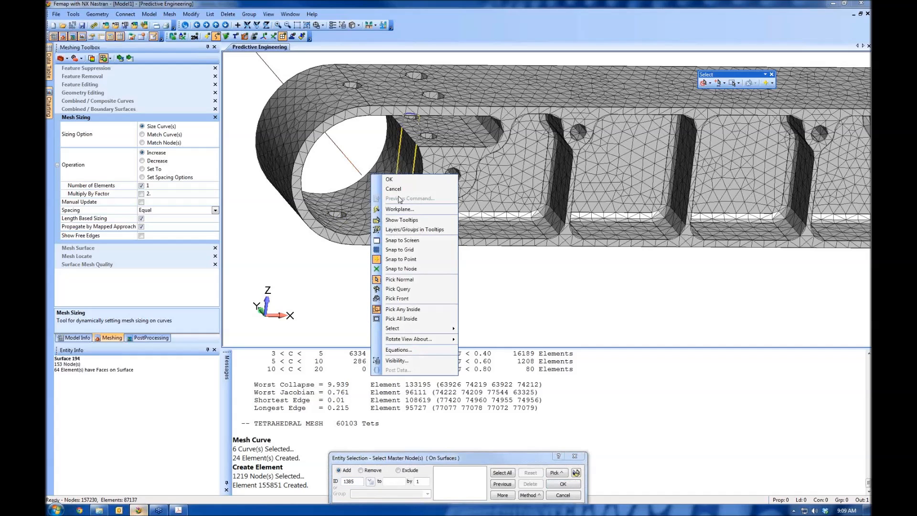
pyautogui.click(407, 299)
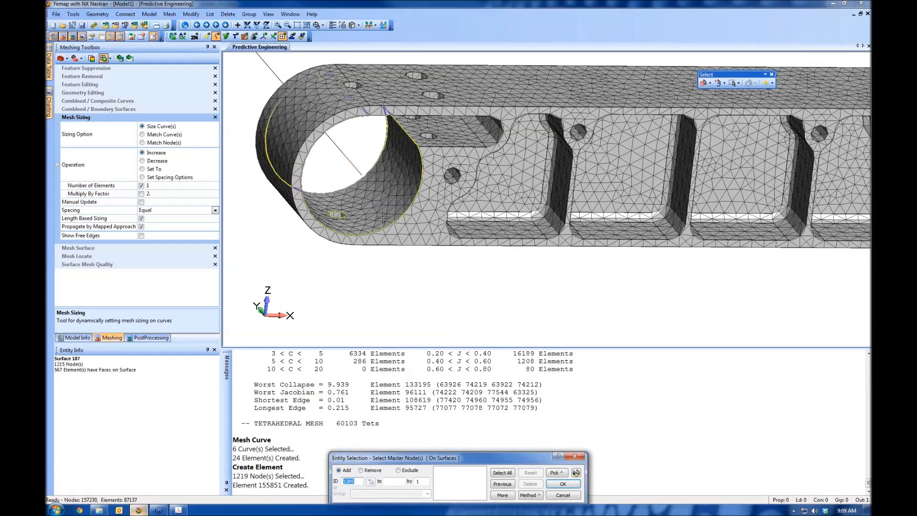
# Select the inner surface of the lower bracket's -X hole for the dependent nodes and create the RBE2 element
pyautogui.click(383, 218)
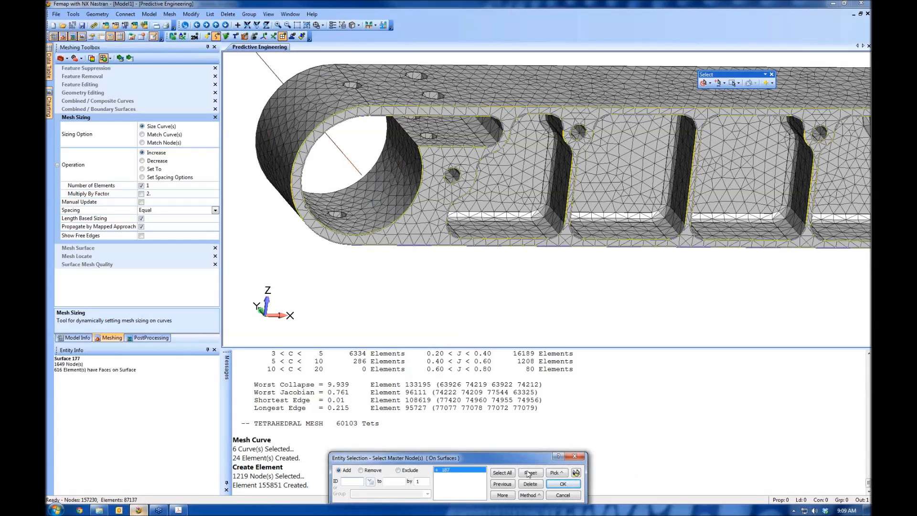
pyautogui.click(565, 483)
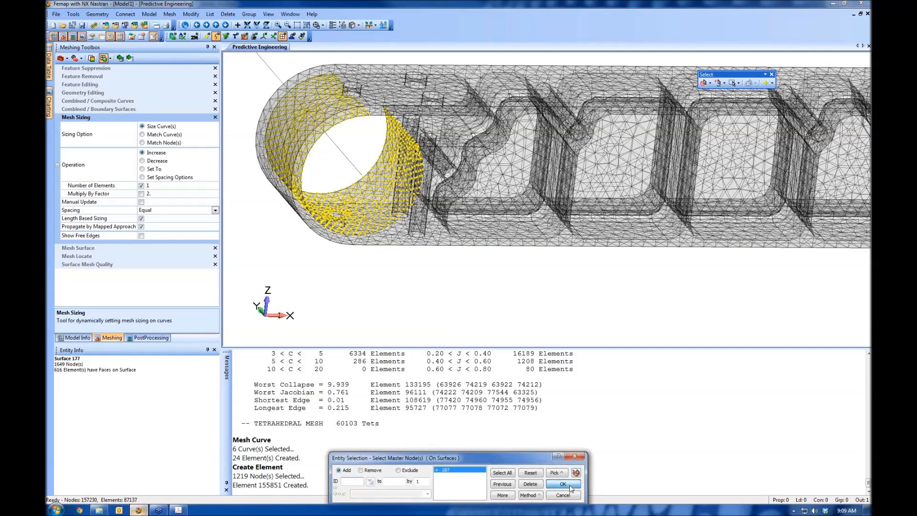
pyautogui.click(570, 485)
pyautogui.click(521, 489)
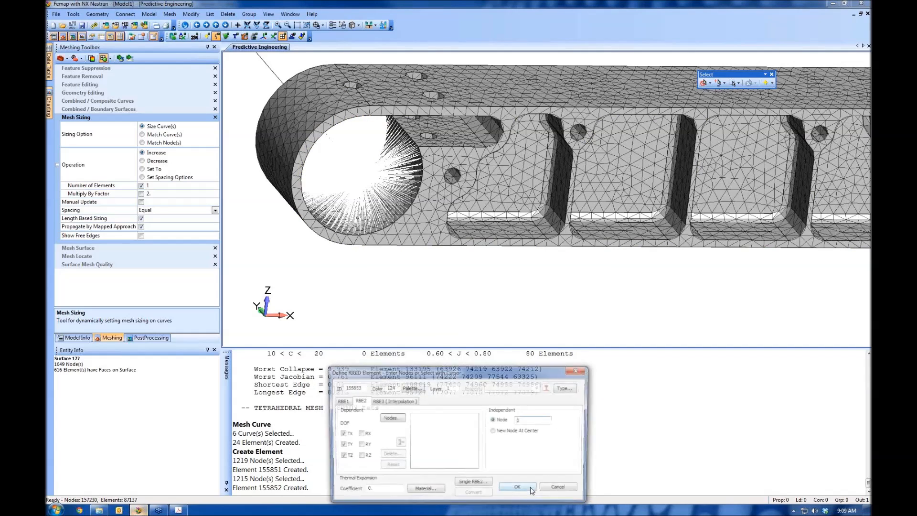
# Pick the tube beam's end node inside the upper bracket's round bore near its -X end as the next RBE2's independent node
pyautogui.scroll(-5, 482, 274)
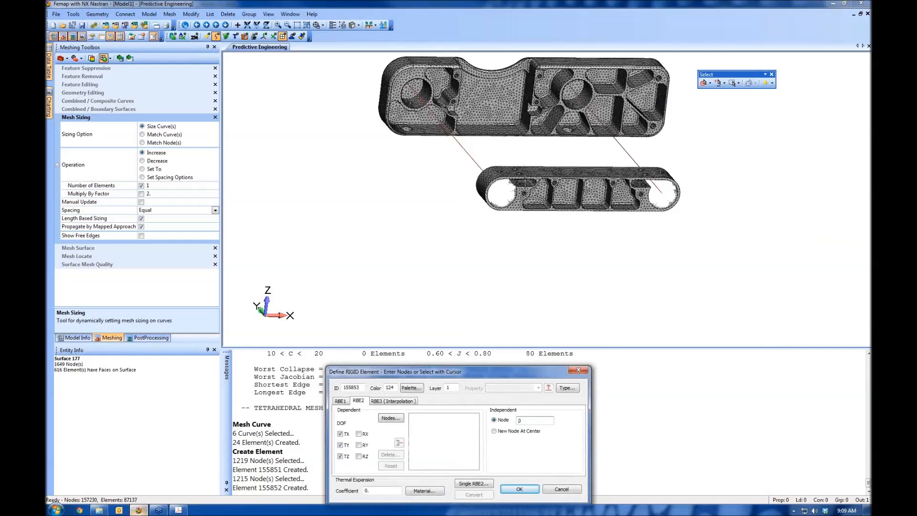
pyautogui.scroll(6, 580, 172)
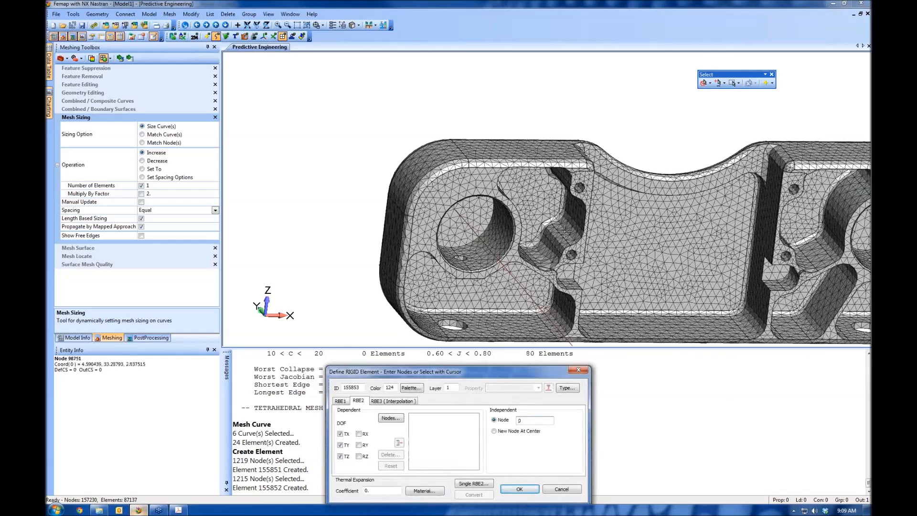
pyautogui.keyDown('ctrl'); pyautogui.moveTo(317, 255); pyautogui.dragTo(433, 155, button='middle'); pyautogui.keyUp('ctrl')
pyautogui.scroll(4, 432, 139)
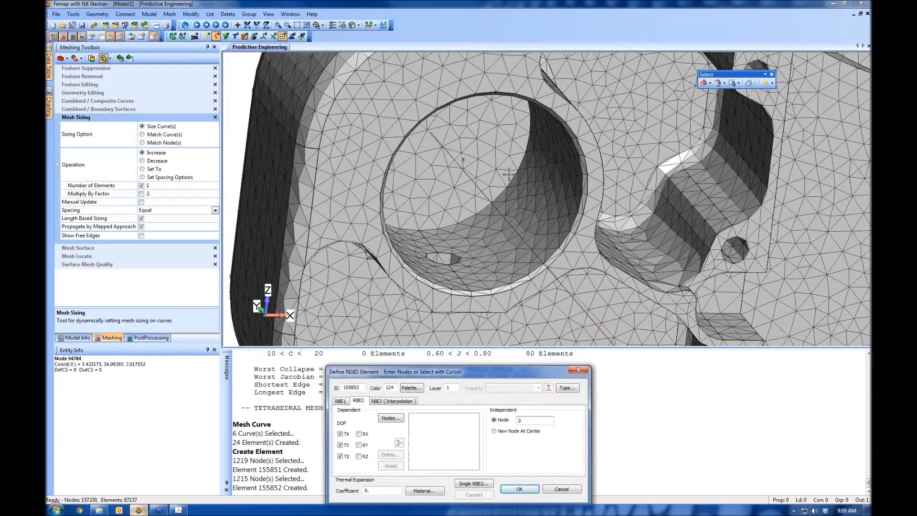
pyautogui.click(411, 103)
# Set the rigid element's color to black with a thick solid line style and a medium transparency
pyautogui.click(413, 388)
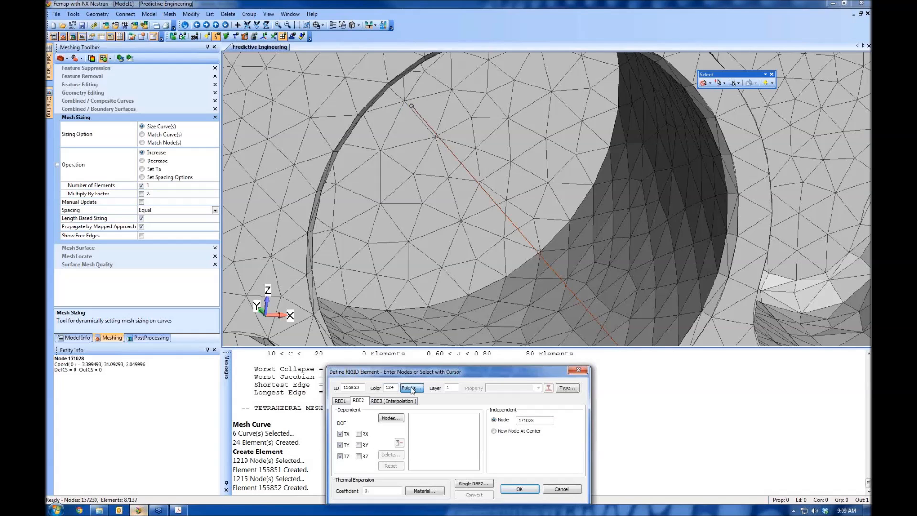
pyautogui.click(355, 202)
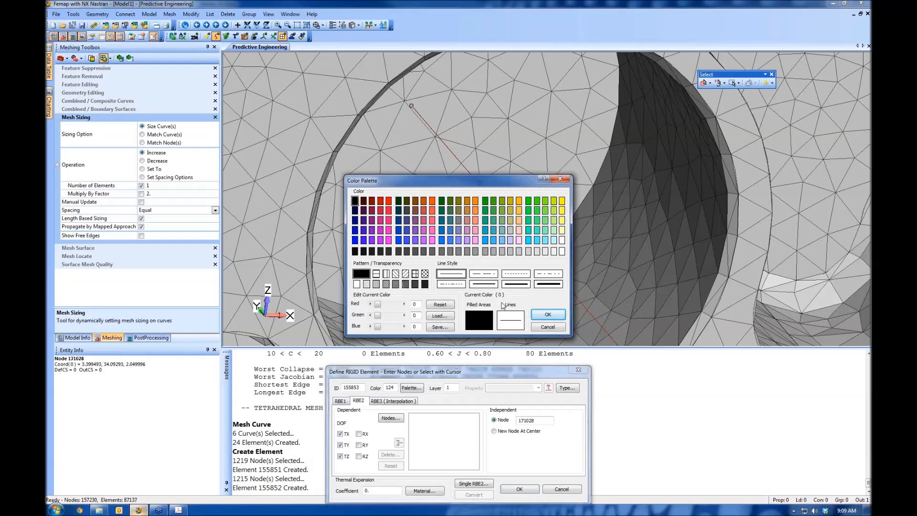
pyautogui.click(549, 285)
pyautogui.click(396, 285)
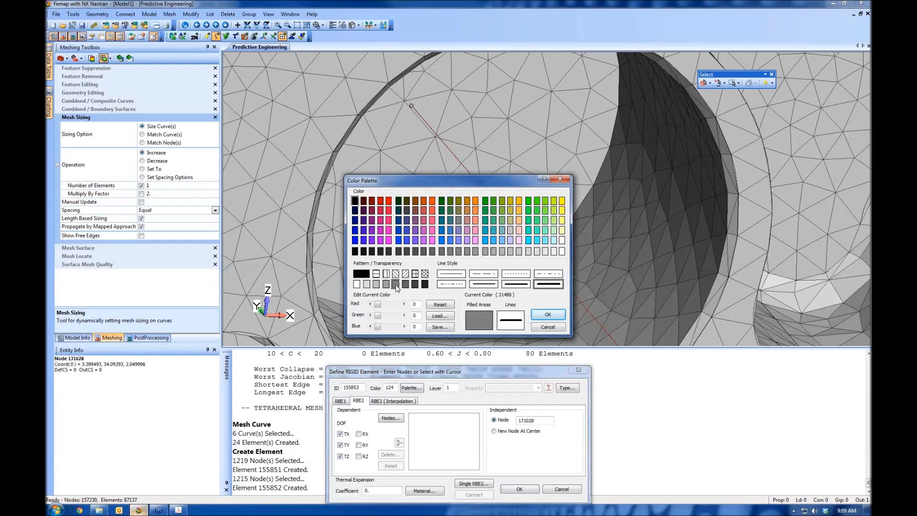
pyautogui.click(548, 315)
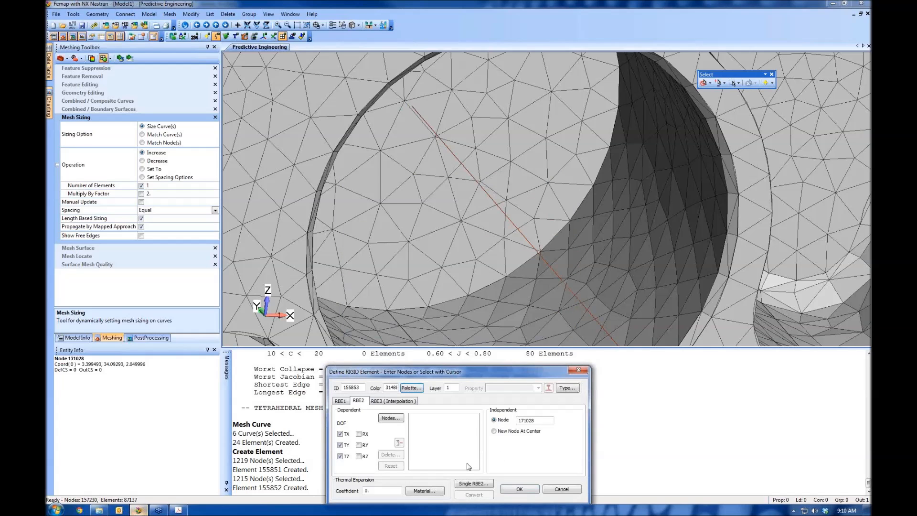
# Assign the nodes on both inner surfaces of the upper bracket's -X bore as dependent nodes and create the RBE2 element
pyautogui.click(401, 418)
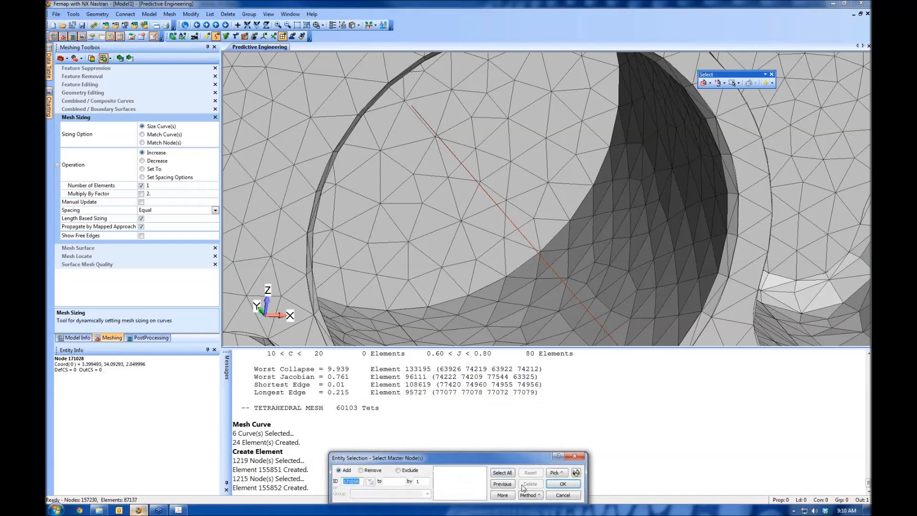
pyautogui.click(531, 495)
pyautogui.click(550, 485)
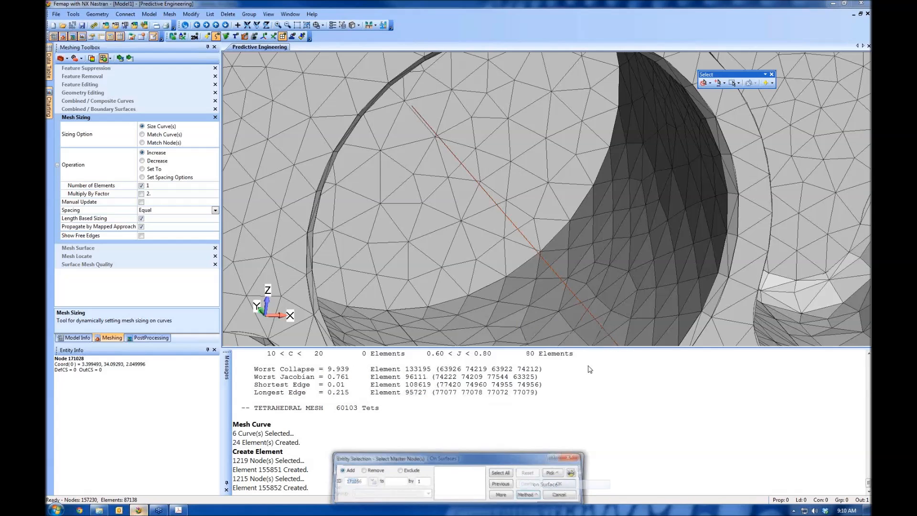
pyautogui.click(605, 284)
pyautogui.scroll(-3, 606, 284)
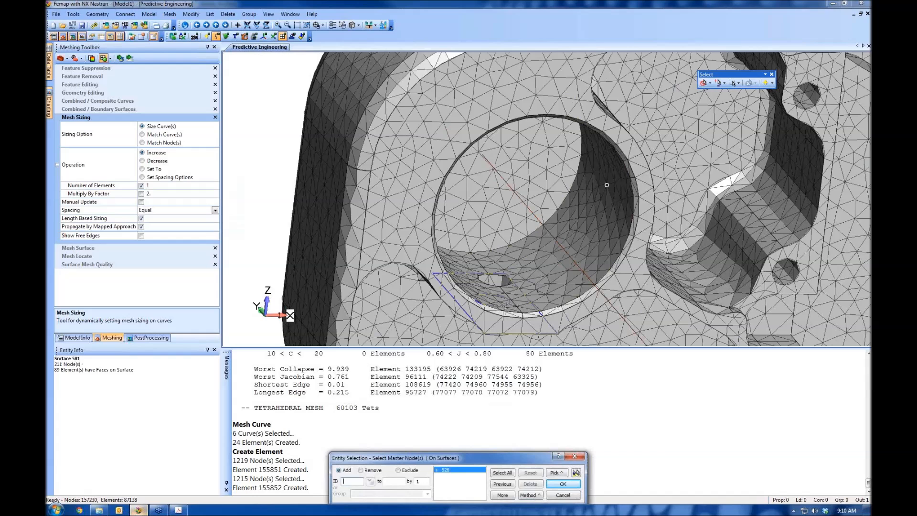
pyautogui.click(502, 309)
pyautogui.click(575, 473)
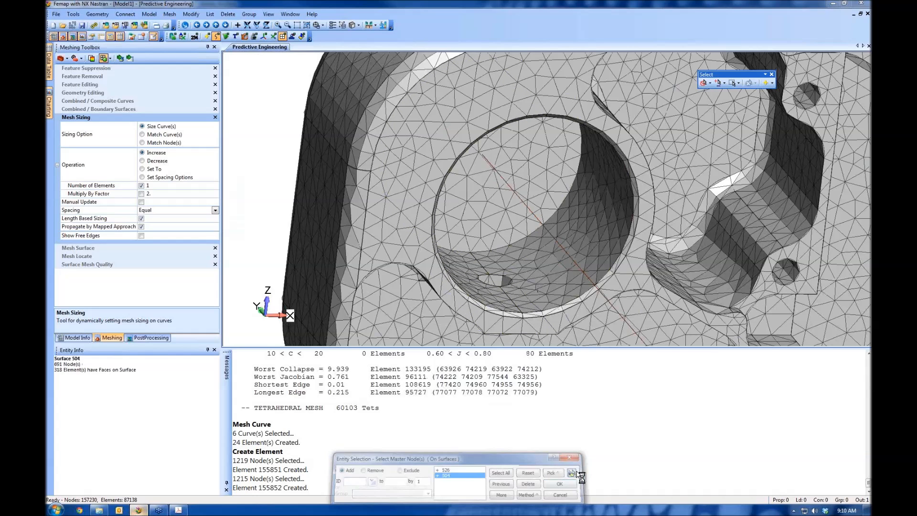
pyautogui.click(563, 484)
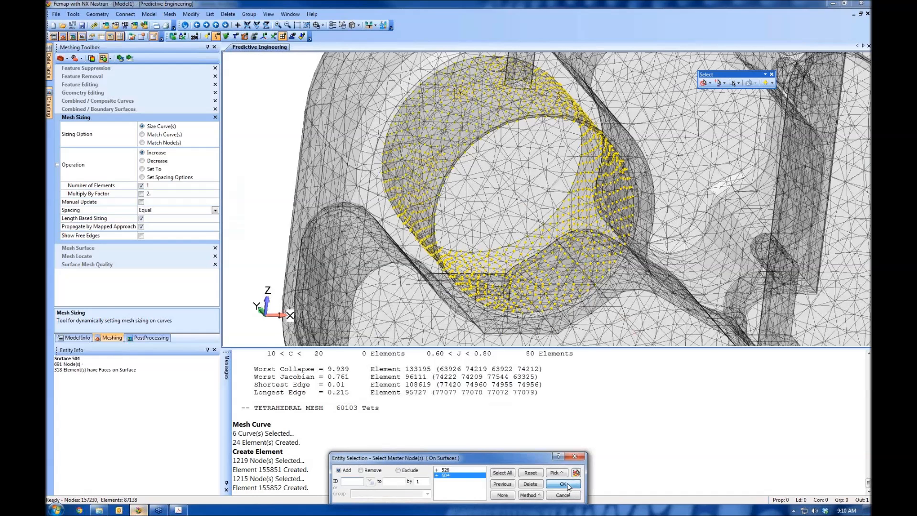
pyautogui.click(518, 488)
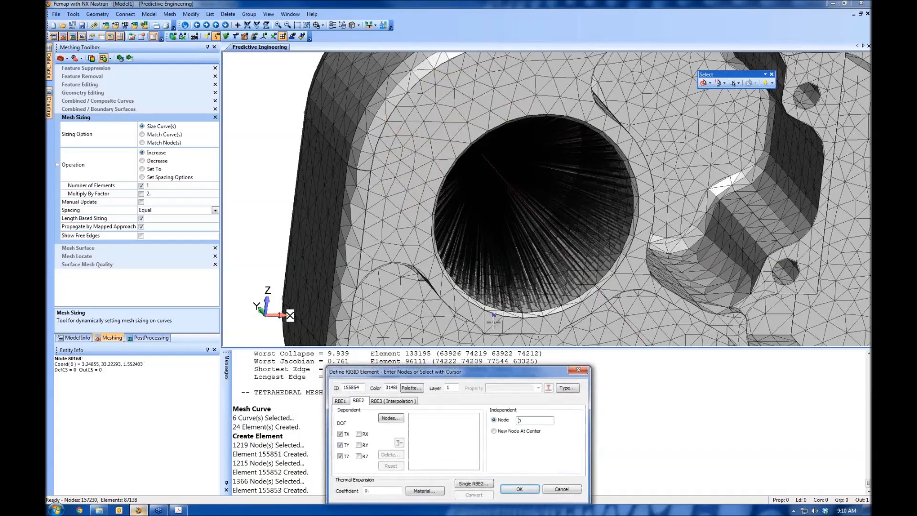
# Pick the other tube beam's end node inside the upper bracket's second round bore, toward +X, as the next RBE2's independent node
pyautogui.scroll(-7, 505, 242)
pyautogui.moveTo(506, 242); pyautogui.dragTo(327, 253, button='middle')
pyautogui.scroll(10, 327, 253)
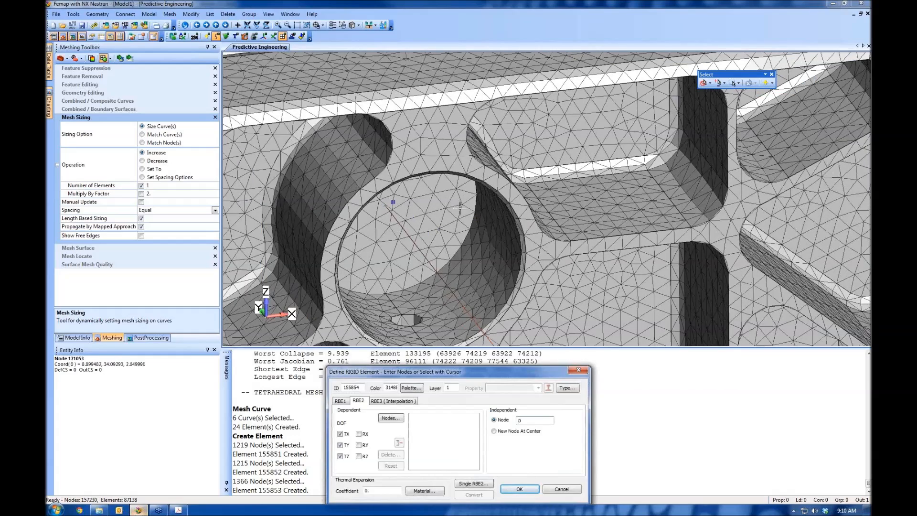
pyautogui.scroll(8, 695, 188)
pyautogui.click(695, 188)
# Assign the nodes on the inner surfaces of the upper bracket's second bore as dependent nodes, create the RBE2 and end element creation
pyautogui.click(390, 418)
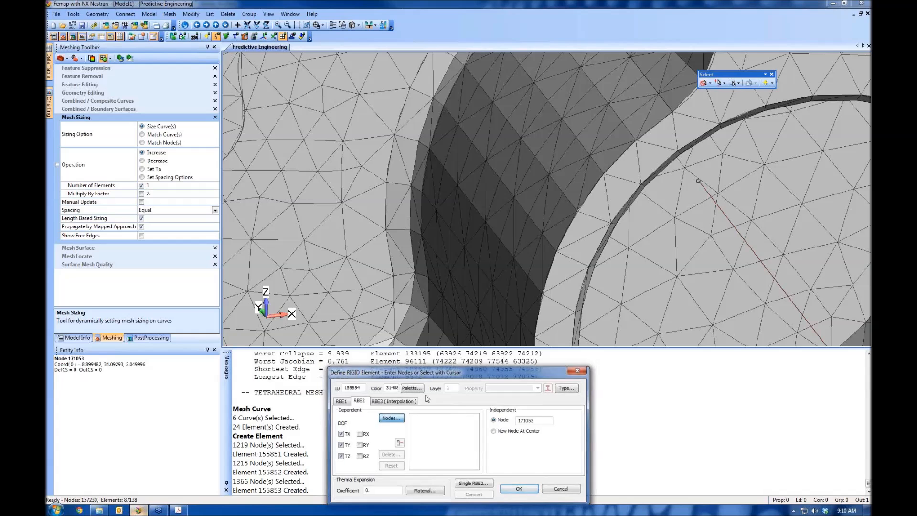
pyautogui.click(539, 496)
pyautogui.click(545, 485)
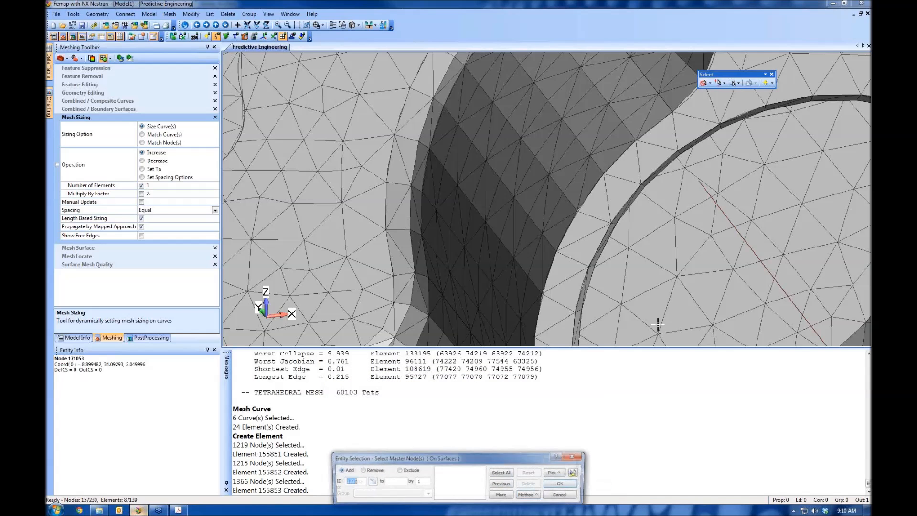
pyautogui.scroll(-6, 667, 101)
pyautogui.click(620, 285)
pyautogui.click(614, 279)
pyautogui.click(564, 485)
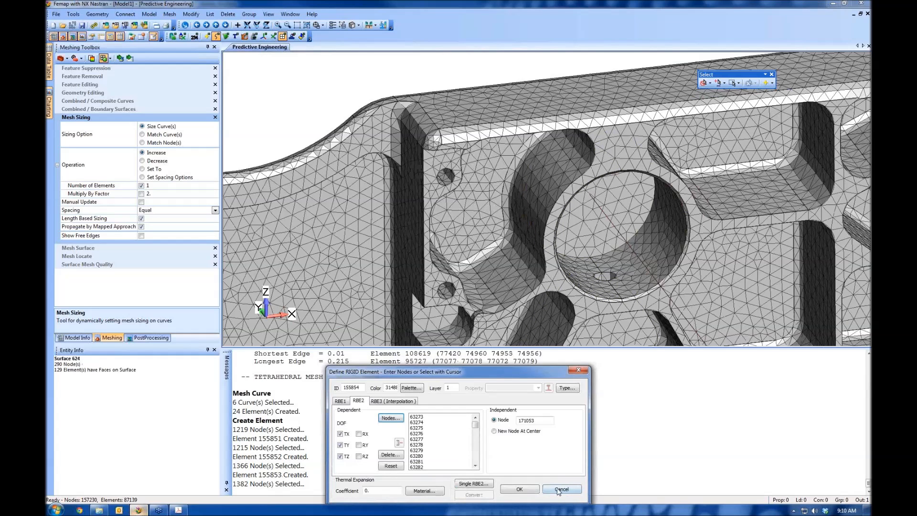
pyautogui.click(519, 489)
pyautogui.press('Escape')
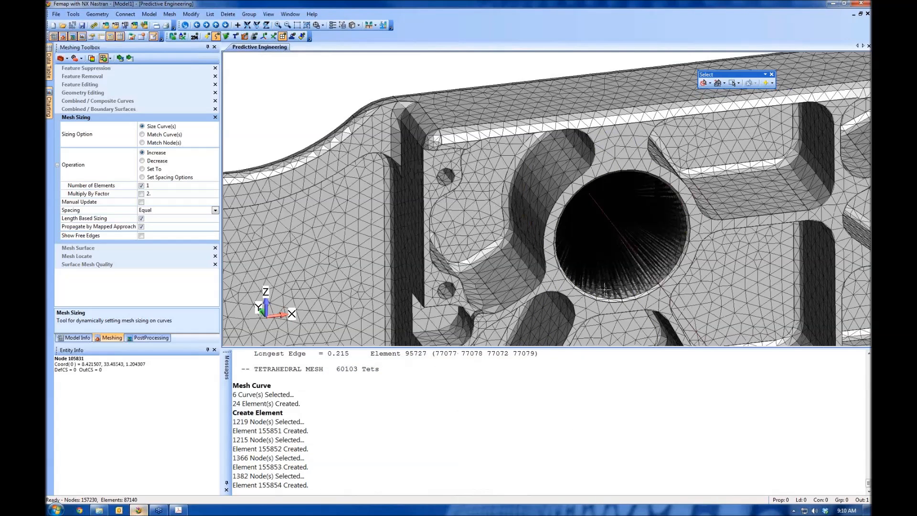
# Set the selection filter to solids and show all hidden entities of the model
pyautogui.scroll(-8, 611, 139)
pyautogui.moveTo(609, 186); pyautogui.dragTo(592, 205, button='middle')
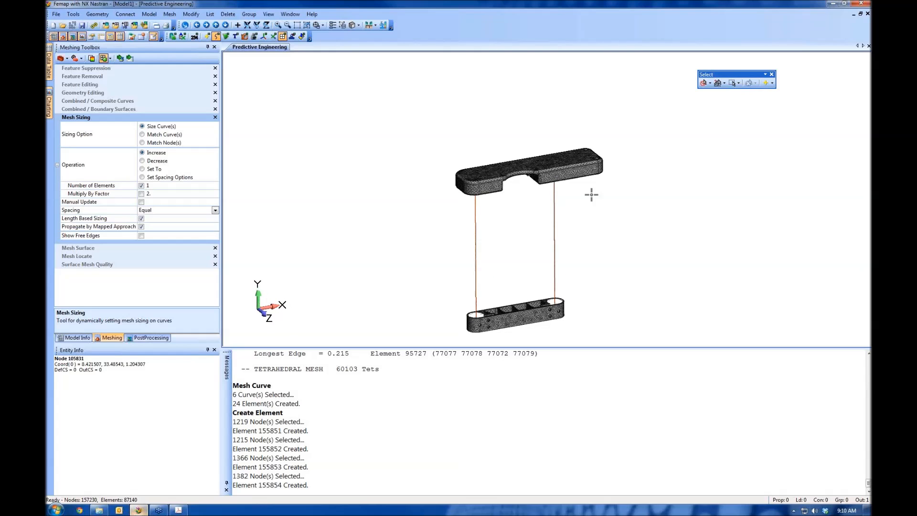
pyautogui.click(710, 85)
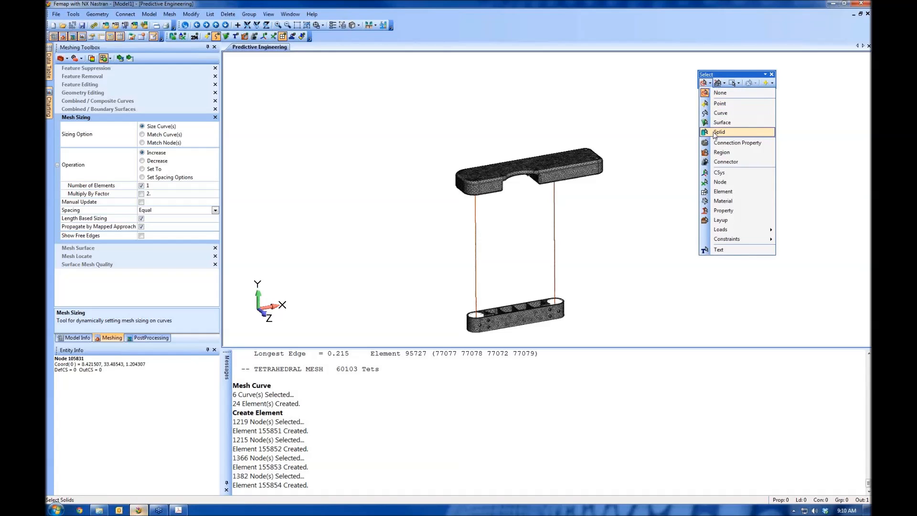
pyautogui.click(718, 129)
pyautogui.rightClick(675, 118)
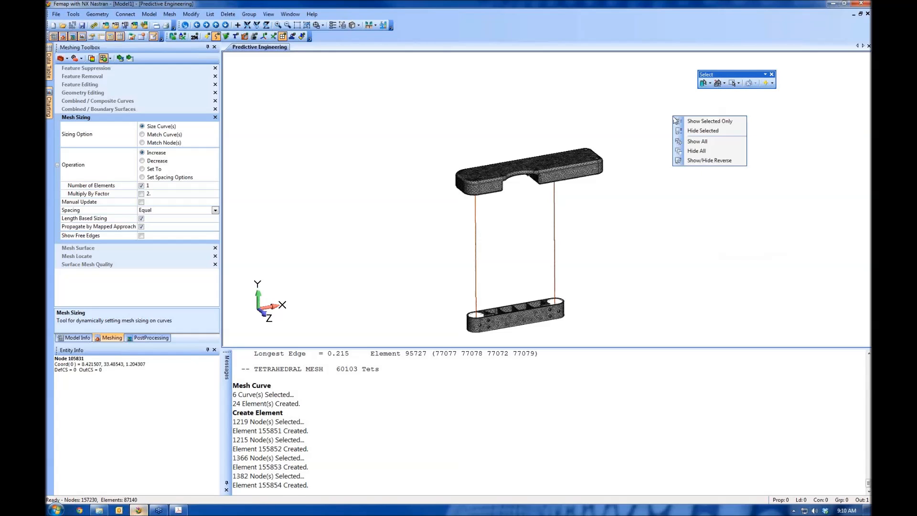
pyautogui.click(695, 143)
# Show only the upper bracket and the unmeshed long arm bar solids, and clear the selection and solid filter
pyautogui.moveTo(616, 247); pyautogui.dragTo(640, 166, button='middle')
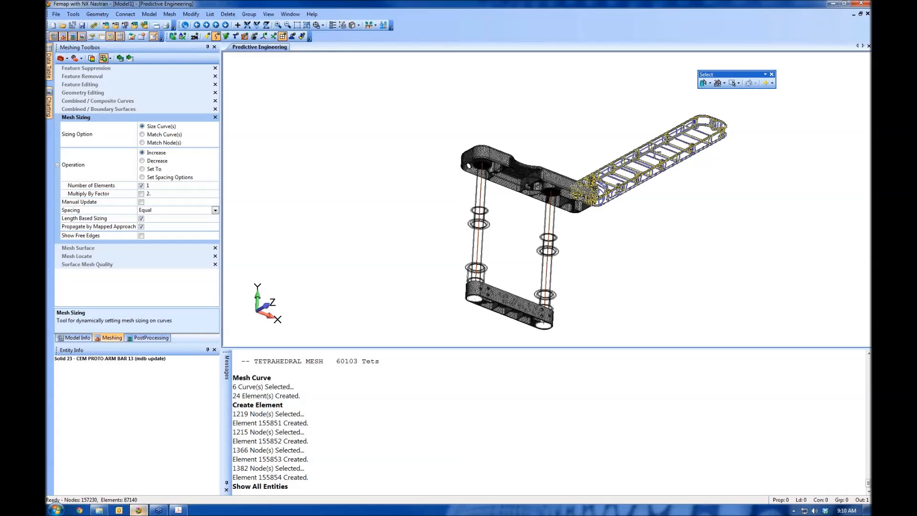
pyautogui.click(656, 152)
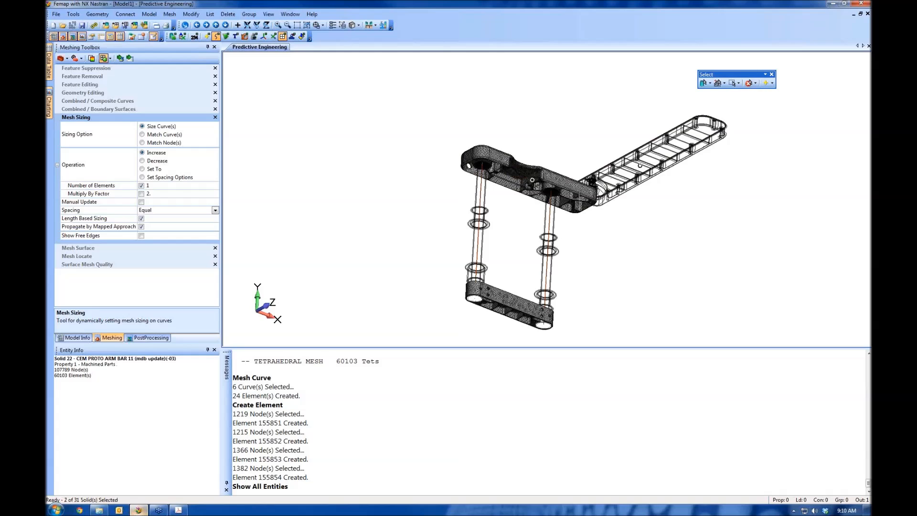
pyautogui.rightClick(562, 110)
pyautogui.click(584, 113)
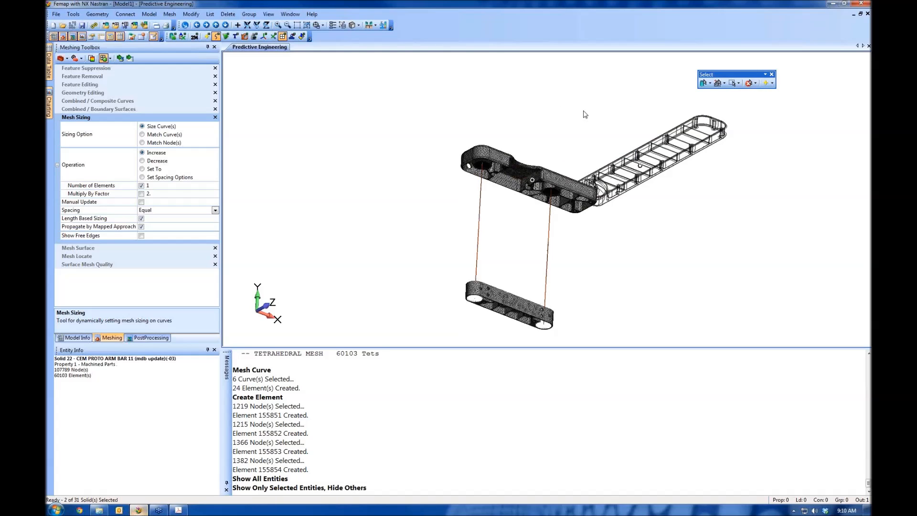
pyautogui.click(749, 83)
pyautogui.click(706, 84)
# Start another RBE2 rigid element and set its dependent nodes to be selected by surface
pyautogui.scroll(8, 635, 257)
pyautogui.keyDown('ctrl'); pyautogui.moveTo(644, 230); pyautogui.dragTo(450, 362, button='middle'); pyautogui.keyUp('ctrl')
pyautogui.scroll(4, 577, 301)
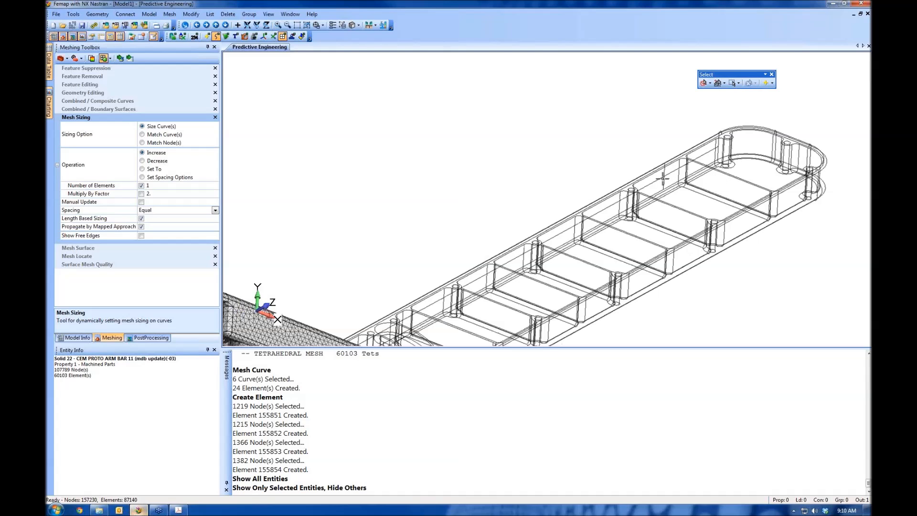
pyautogui.keyDown('ctrl'); pyautogui.moveTo(527, 307); pyautogui.dragTo(430, 195, button='middle'); pyautogui.keyUp('ctrl')
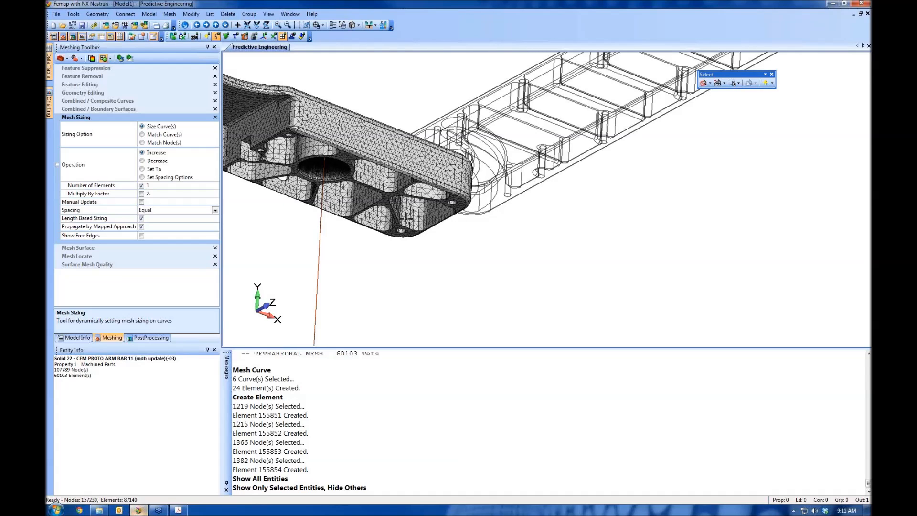
pyautogui.click(149, 15)
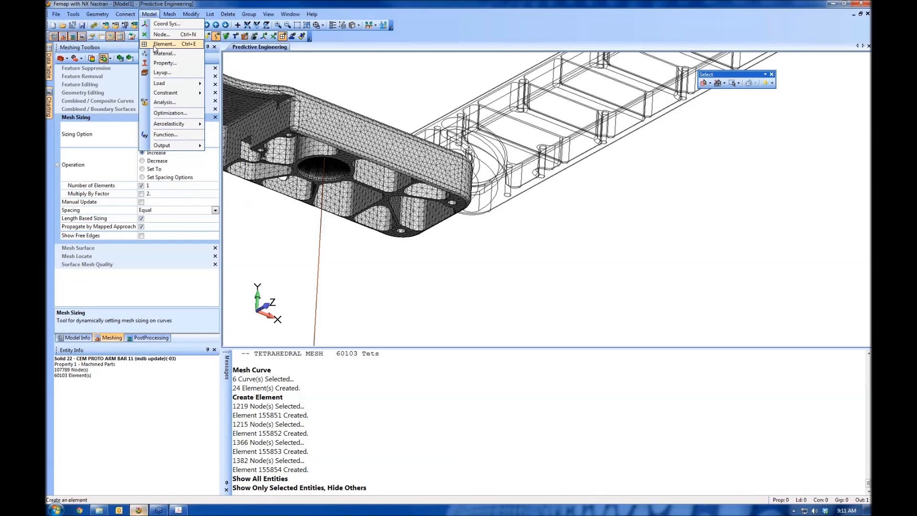
pyautogui.click(154, 50)
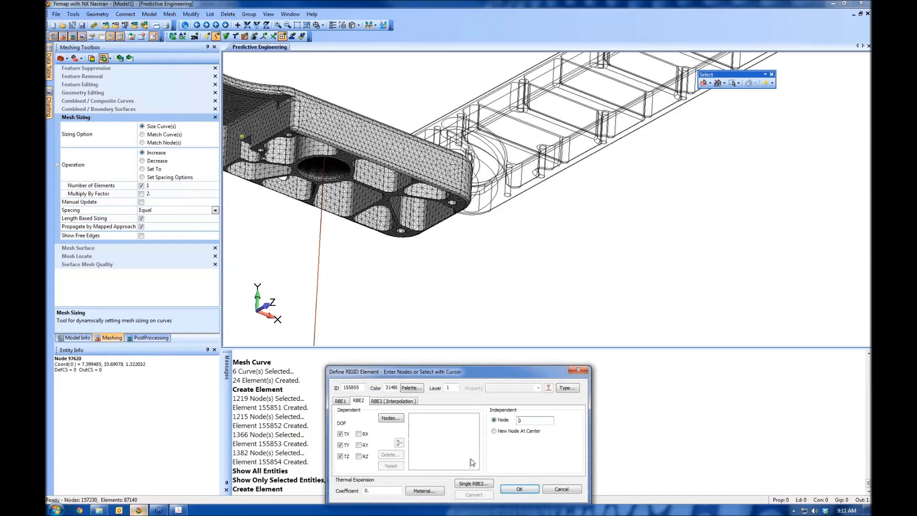
pyautogui.click(392, 419)
pyautogui.click(533, 497)
pyautogui.click(549, 485)
# Pick the lower inner surfaces of the two small bolt holes at the upper bracket's end next to the arm bar
pyautogui.scroll(5, 478, 270)
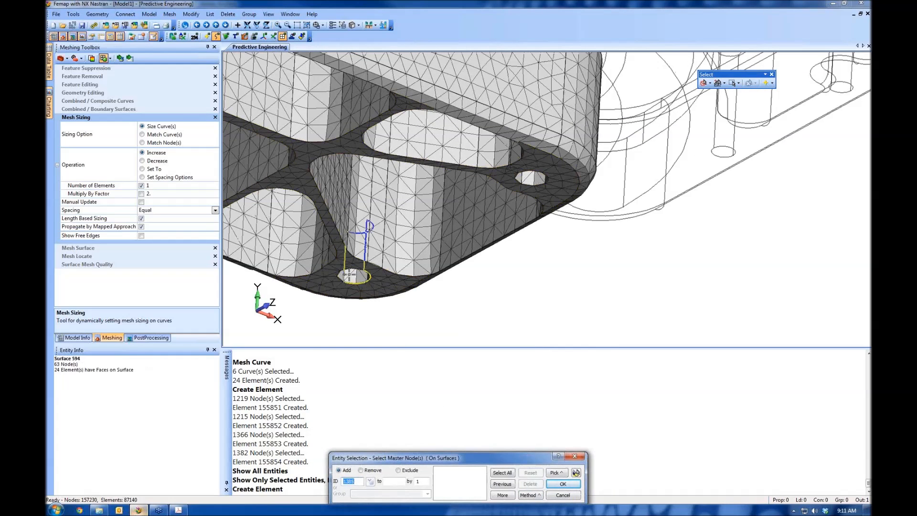
pyautogui.click(349, 275)
pyautogui.click(341, 246)
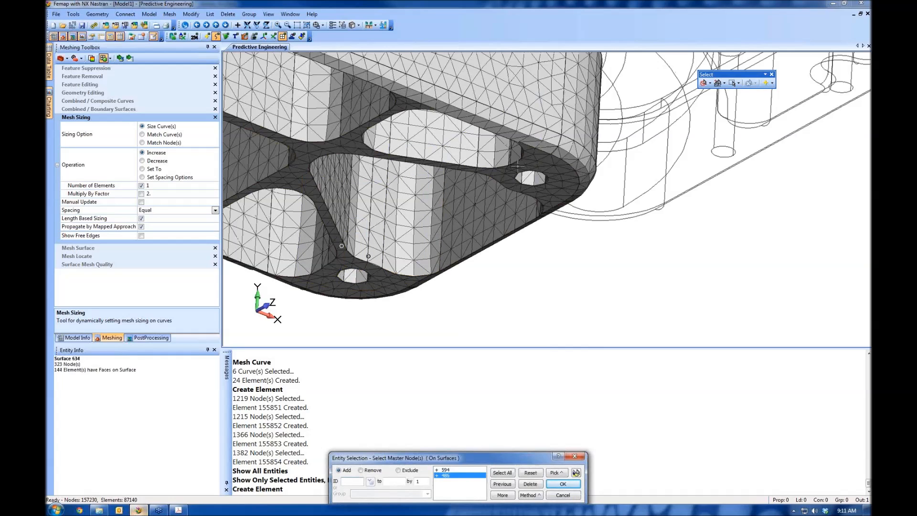
pyautogui.click(523, 176)
pyautogui.click(536, 178)
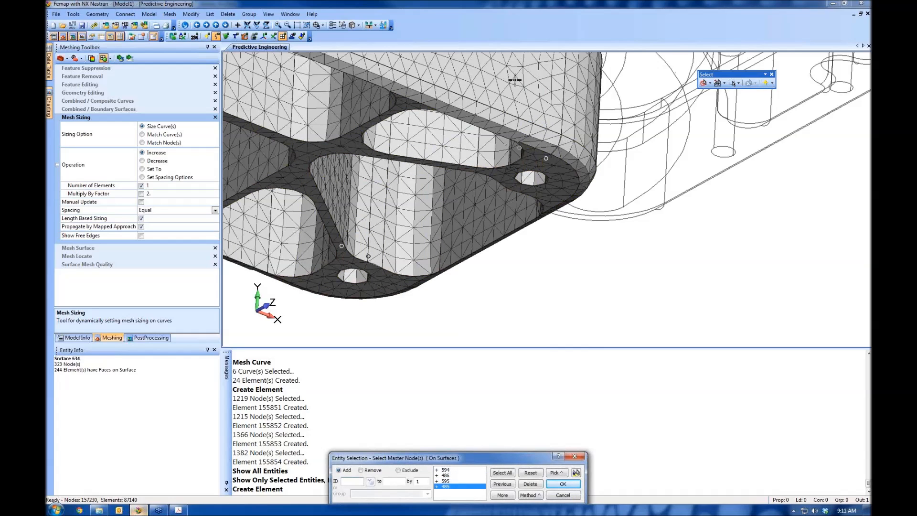
# Add the inner surfaces of the same two bolt holes on the upper bracket's top face to the selection
pyautogui.scroll(-5, 531, 163)
pyautogui.moveTo(530, 141); pyautogui.dragTo(529, 377, button='middle')
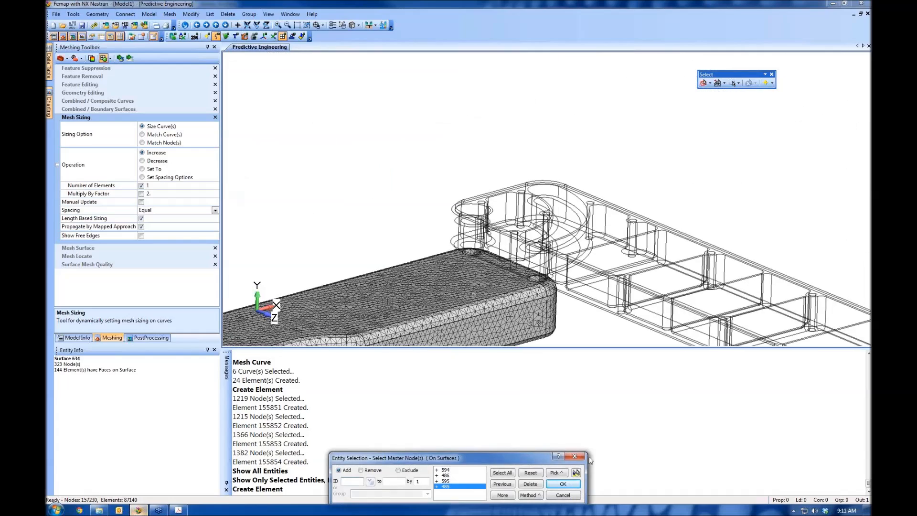
pyautogui.click(576, 473)
pyautogui.moveTo(542, 294); pyautogui.dragTo(510, 397, button='middle')
pyautogui.scroll(5, 522, 210)
pyautogui.keyDown('ctrl'); pyautogui.moveTo(522, 211); pyautogui.dragTo(542, 40, button='middle'); pyautogui.keyUp('ctrl')
pyautogui.click(577, 473)
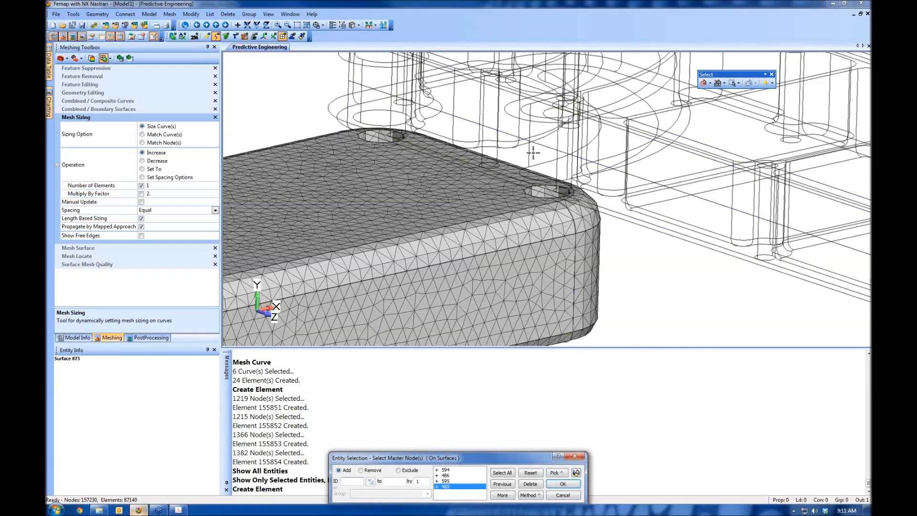
pyautogui.click(563, 192)
pyautogui.click(539, 192)
pyautogui.click(397, 138)
pyautogui.click(370, 138)
# Preview the selected bolt-hole surfaces highlighted in the model and accept their nodes as the RBE2's dependent nodes
pyautogui.click(577, 473)
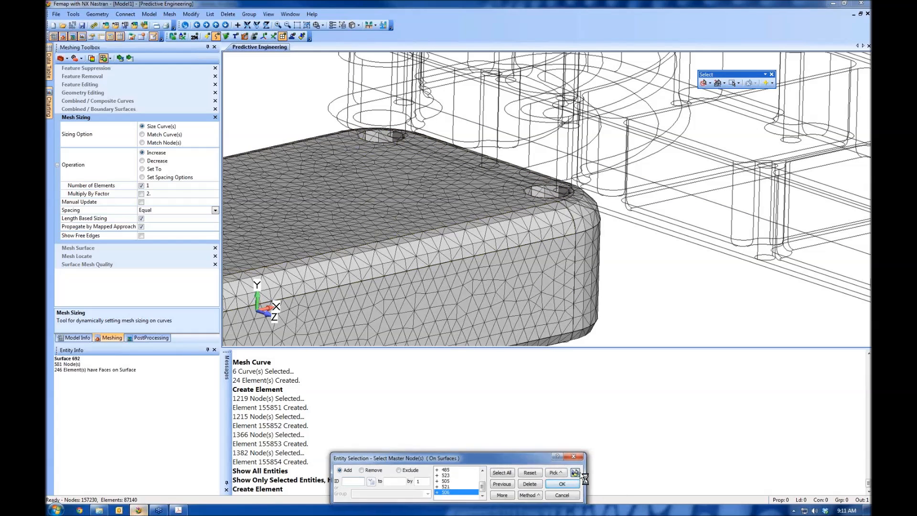
pyautogui.scroll(-10, 554, 231)
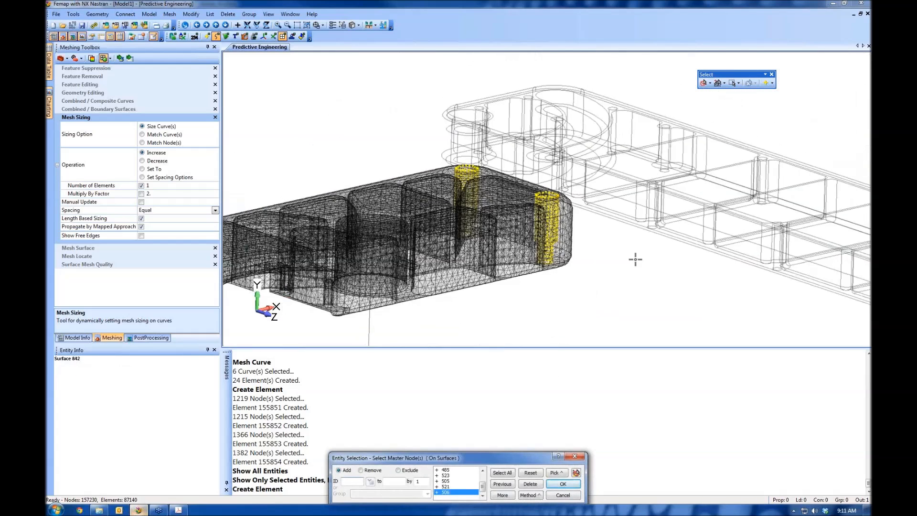
pyautogui.click(564, 484)
# Agree to create a new independent node for the RBE2 and choose Locate as its placement method
pyautogui.keyDown('ctrl'); pyautogui.moveTo(616, 241); pyautogui.dragTo(510, 208, button='middle'); pyautogui.keyUp('ctrl')
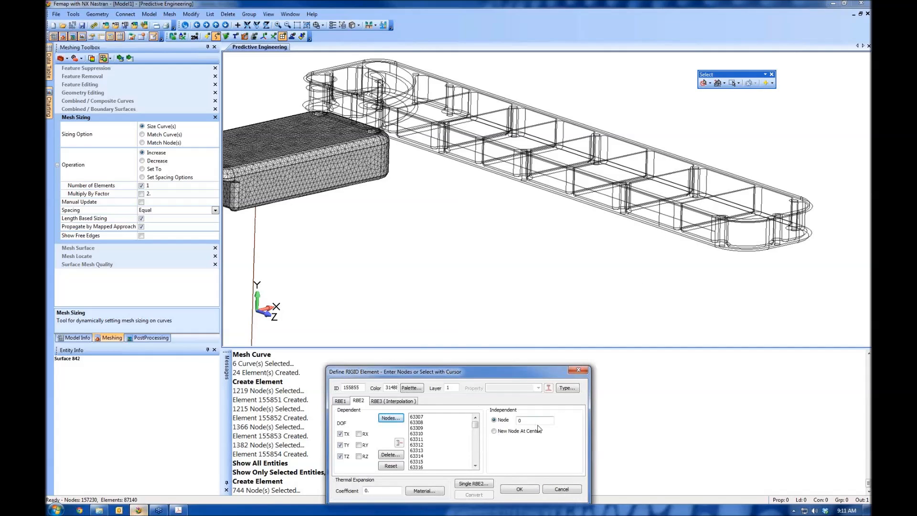
pyautogui.click(526, 489)
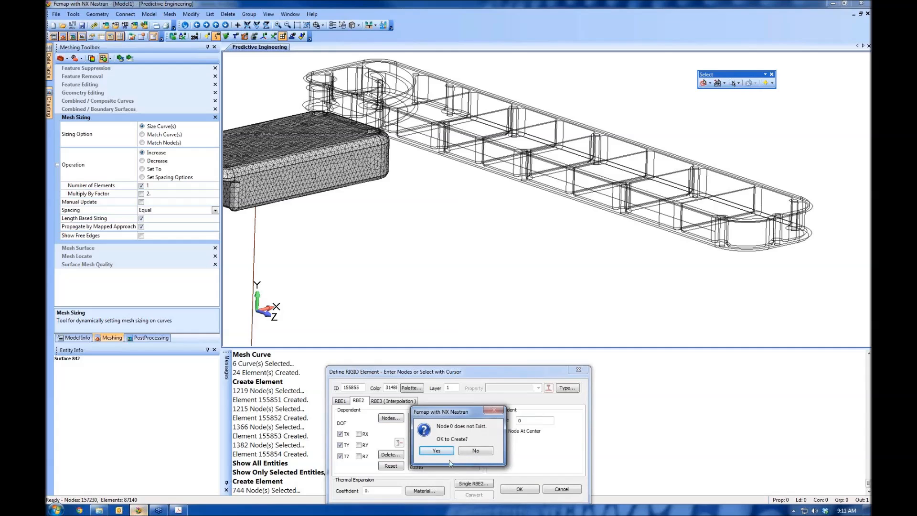
pyautogui.click(436, 450)
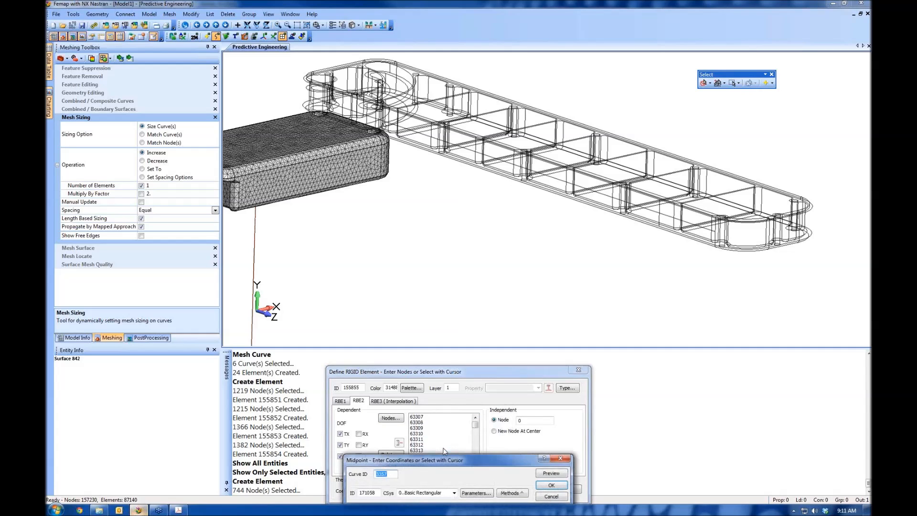
pyautogui.click(520, 494)
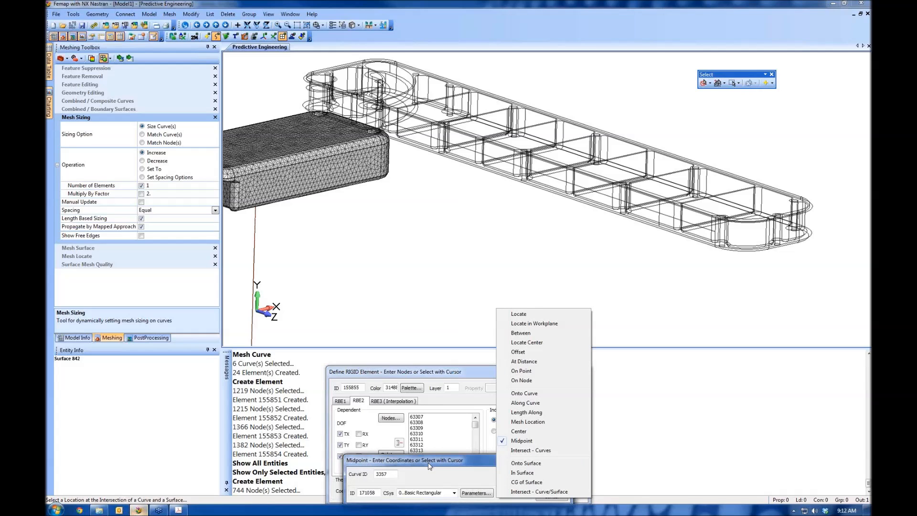
pyautogui.click(523, 314)
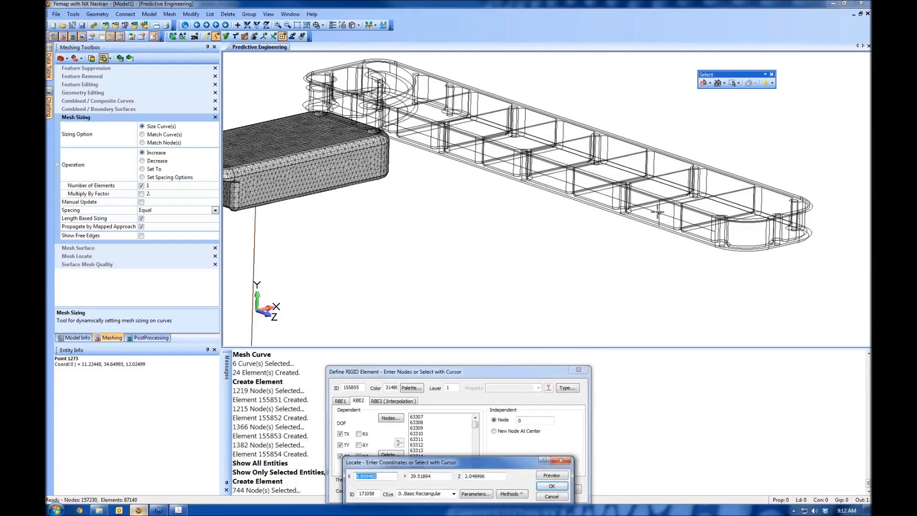
# With Snap to Point, place the independent node on point 1273 near the arm bar's free end, create the RBE2 and end element creation
pyautogui.rightClick(509, 214)
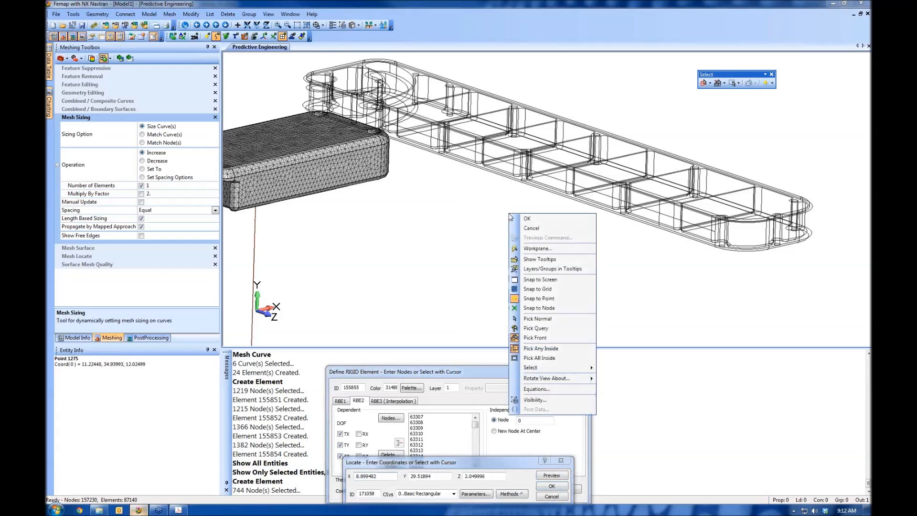
pyautogui.click(540, 299)
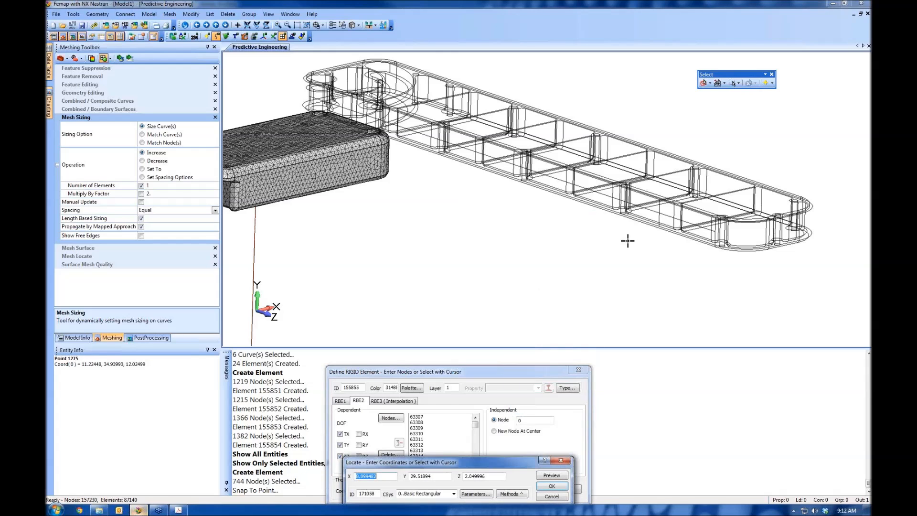
pyautogui.click(659, 212)
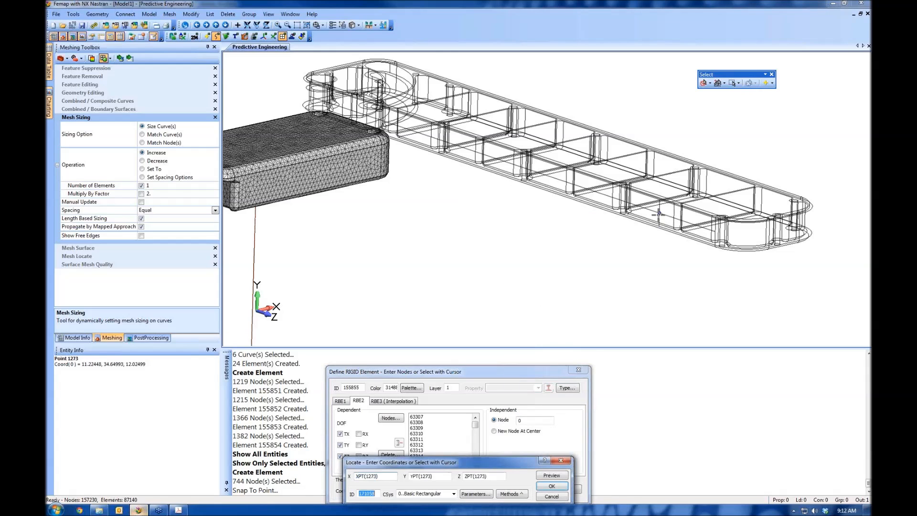
pyautogui.click(552, 487)
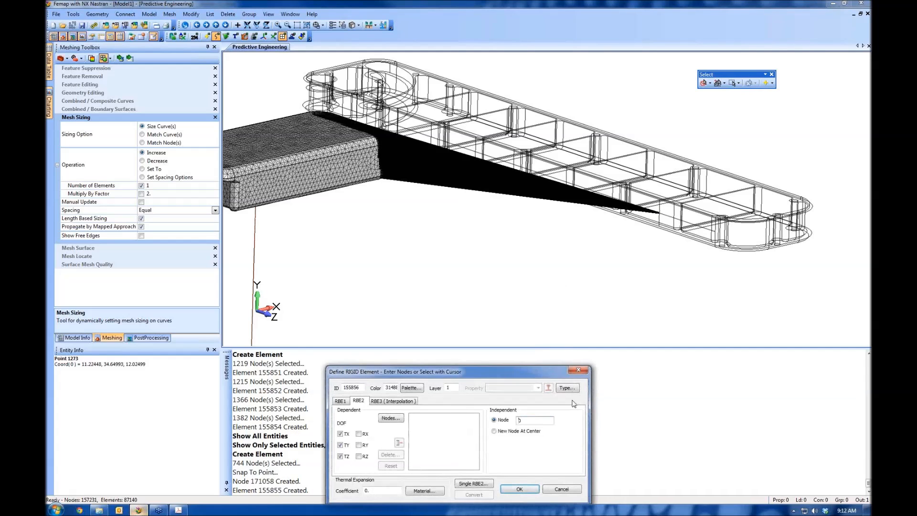
pyautogui.click(579, 371)
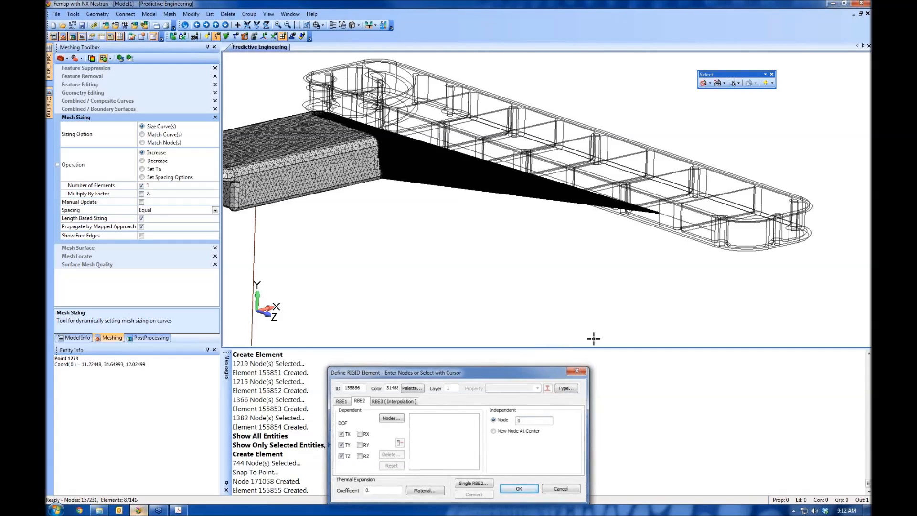
# Review the Analysis Workflow page of the seminar PDF in Acrobat and return to Femap
pyautogui.moveTo(239, 106); pyautogui.dragTo(472, 181, button='middle')
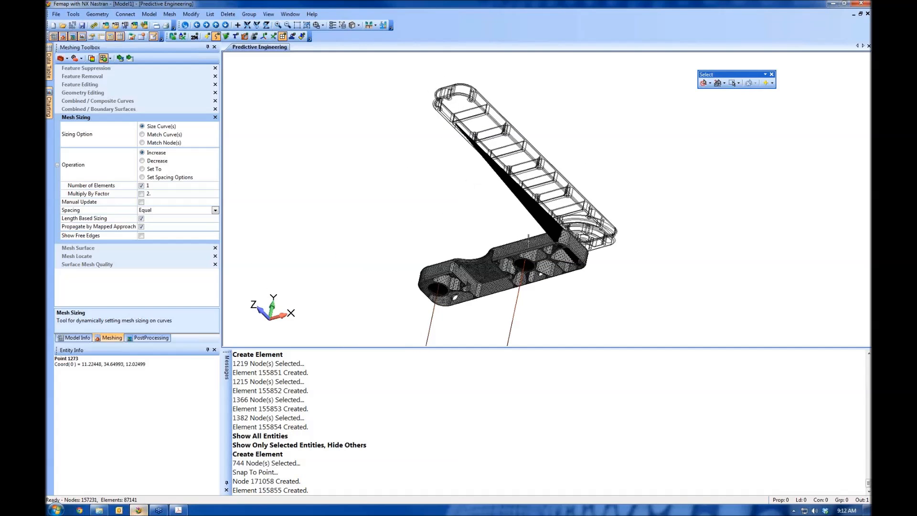
pyautogui.moveTo(479, 240); pyautogui.dragTo(510, 287, button='middle')
pyautogui.click(178, 510)
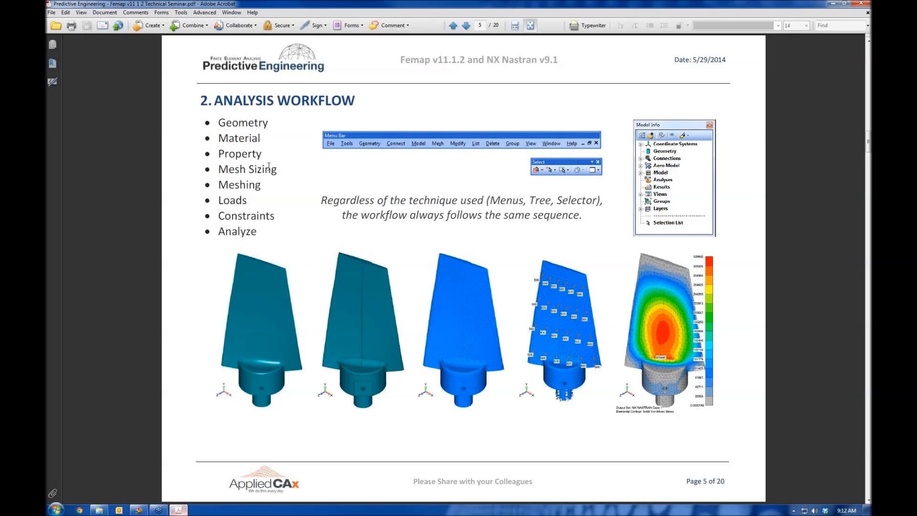
pyautogui.click(138, 510)
# Start a nodal load in a new load set with ID 1 and select node 171058, the RBE2's independent node, as its target
pyautogui.moveTo(545, 146); pyautogui.dragTo(588, 139, button='middle')
pyautogui.click(149, 13)
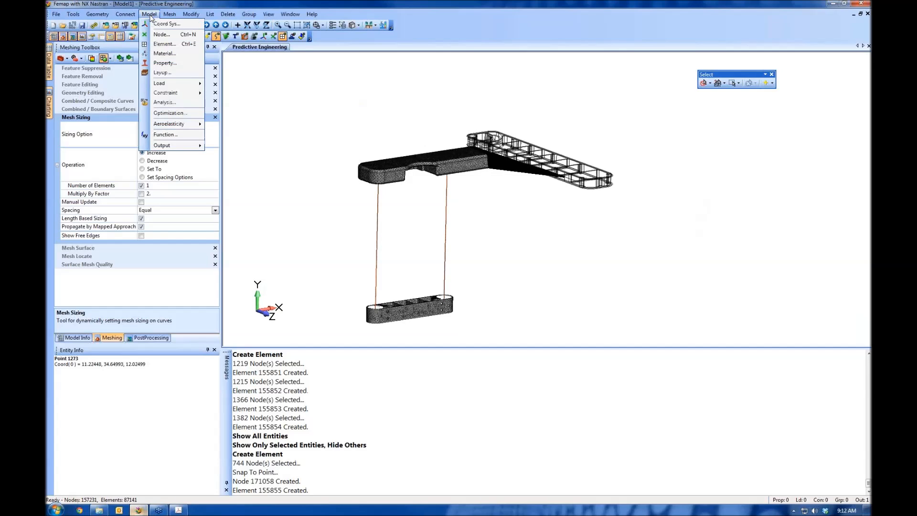
pyautogui.moveTo(167, 88)
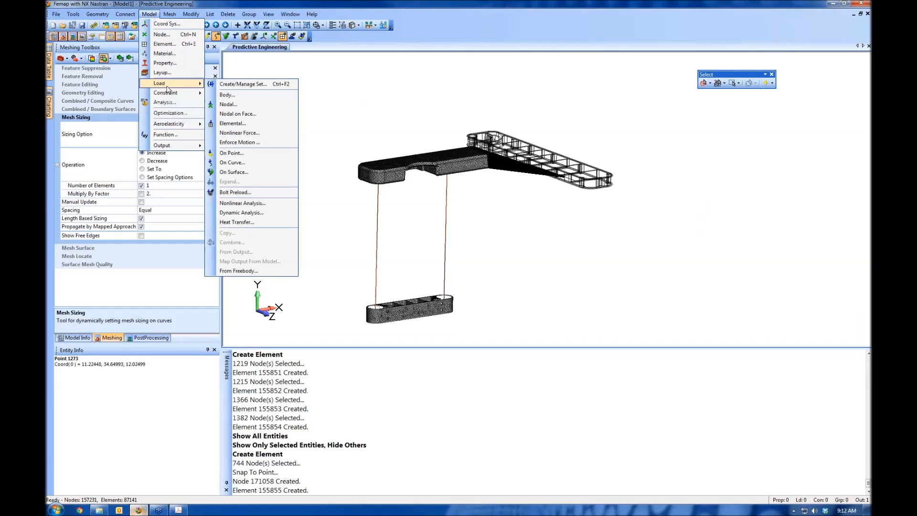
pyautogui.click(229, 104)
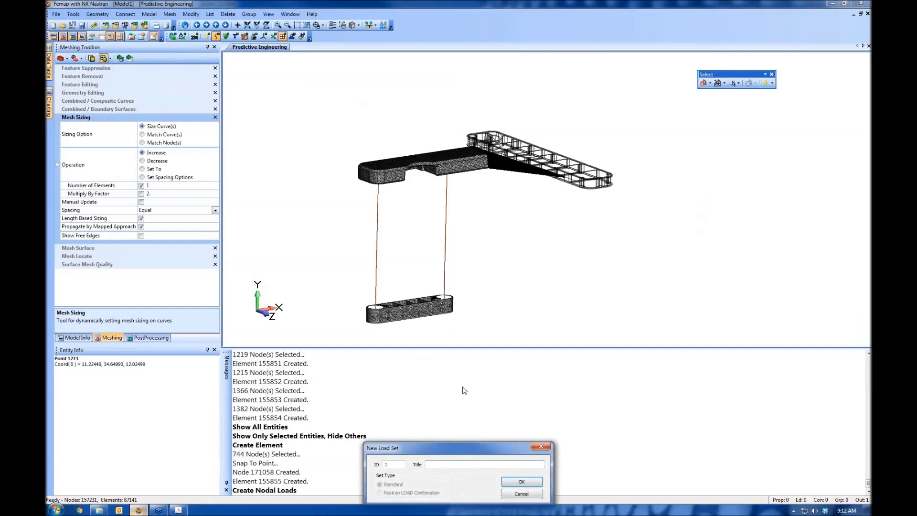
pyautogui.click(521, 482)
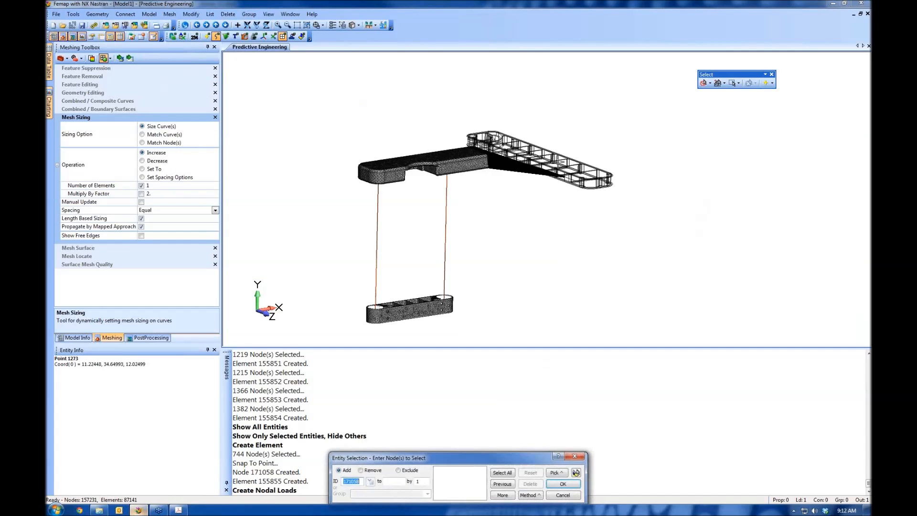
pyautogui.press('Return')
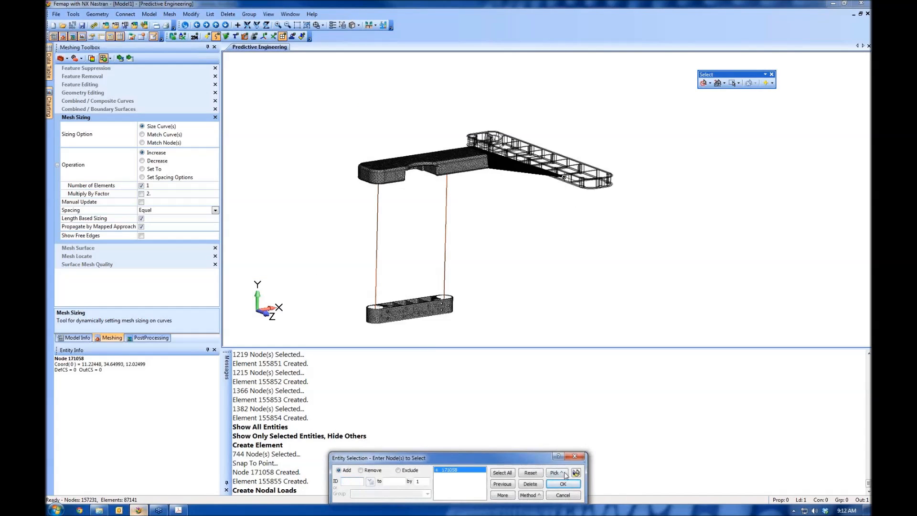
pyautogui.click(565, 484)
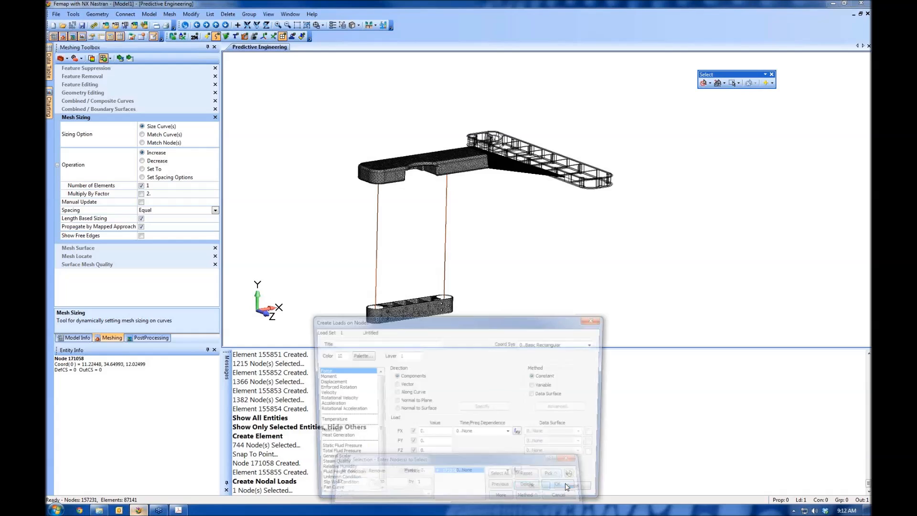
# Apply a force with FX of -100 to the selected node and end nodal load creation
pyautogui.doubleClick(424, 433)
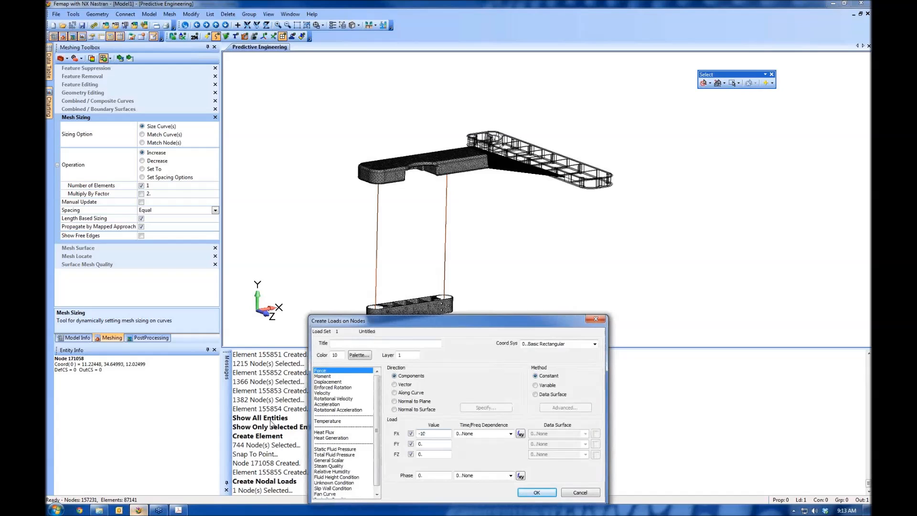
pyautogui.write('-100')
pyautogui.click(546, 493)
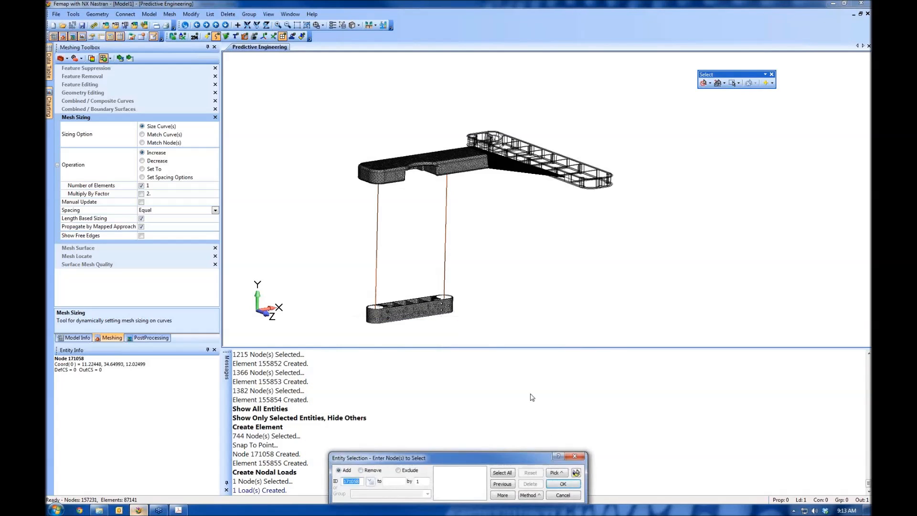
pyautogui.press('Escape')
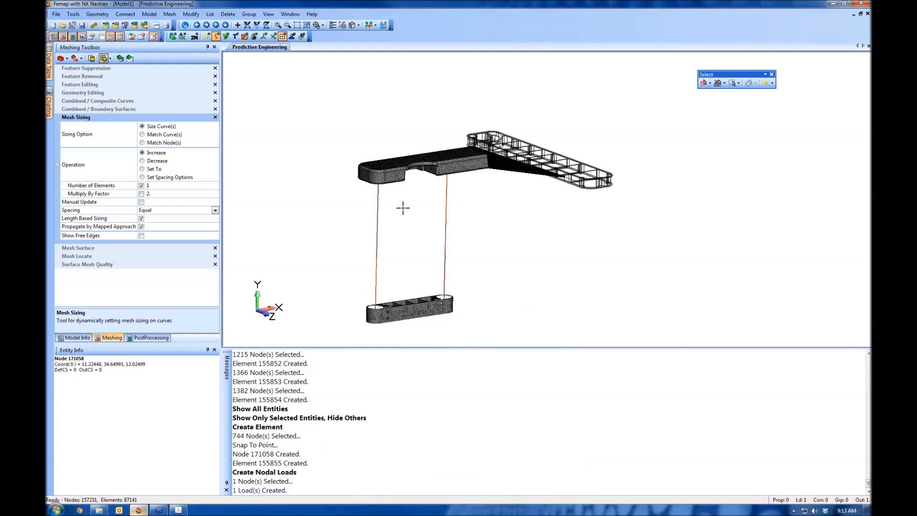
# Start nodal constraints in a new constraint set with ID 1
pyautogui.click(154, 16)
pyautogui.moveTo(193, 95)
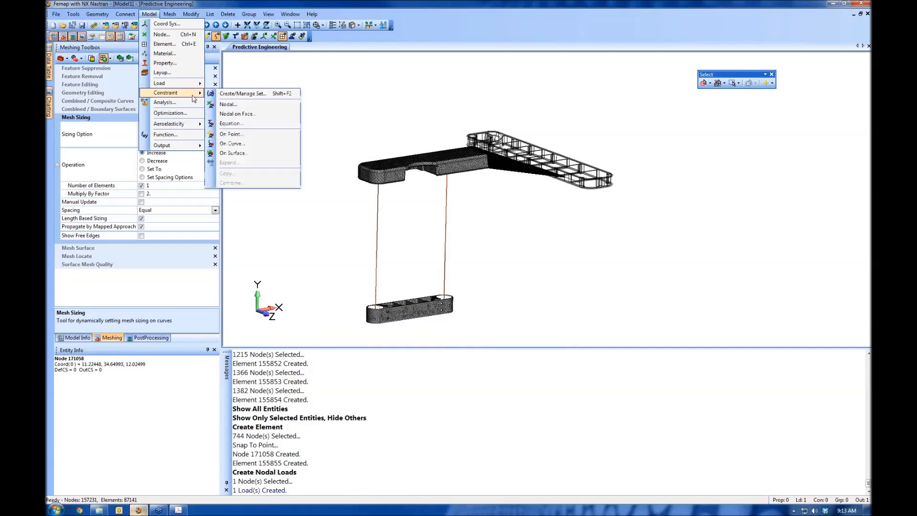
pyautogui.click(228, 104)
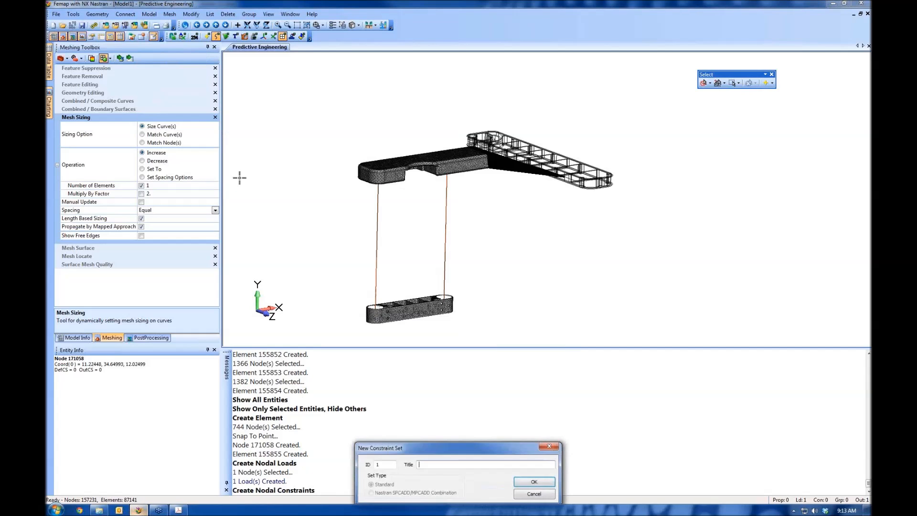
pyautogui.moveTo(477, 278); pyautogui.dragTo(526, 260, button='middle')
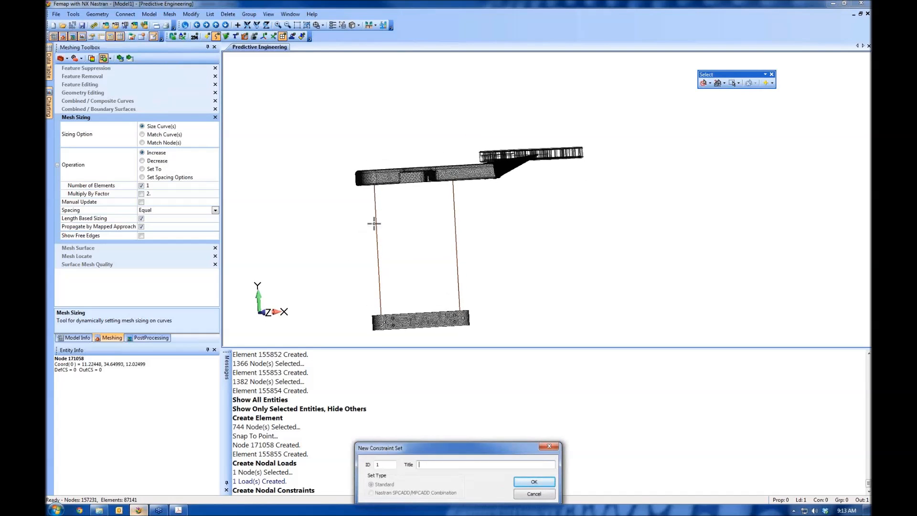
pyautogui.click(531, 481)
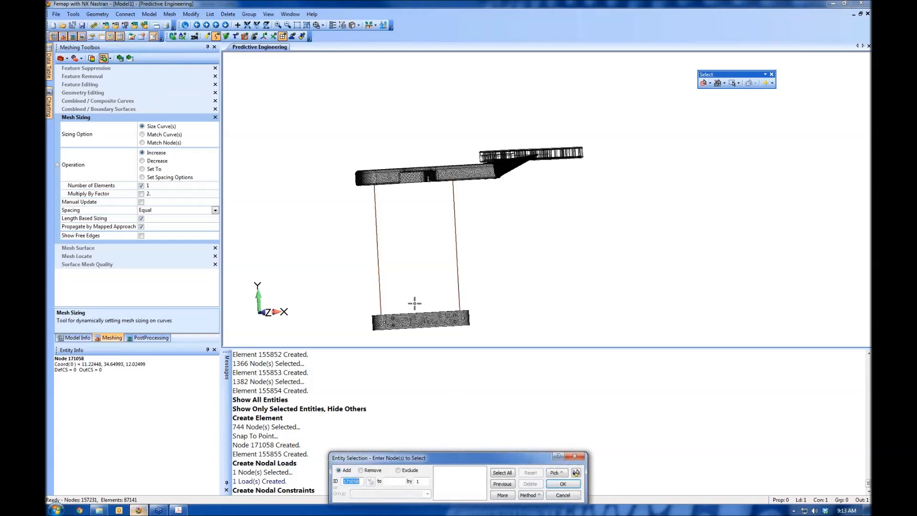
# Constrain an upper and a lower node on each vertical tube beam as Pinned, fixing TX, TY and TZ
pyautogui.click(376, 222)
pyautogui.click(455, 219)
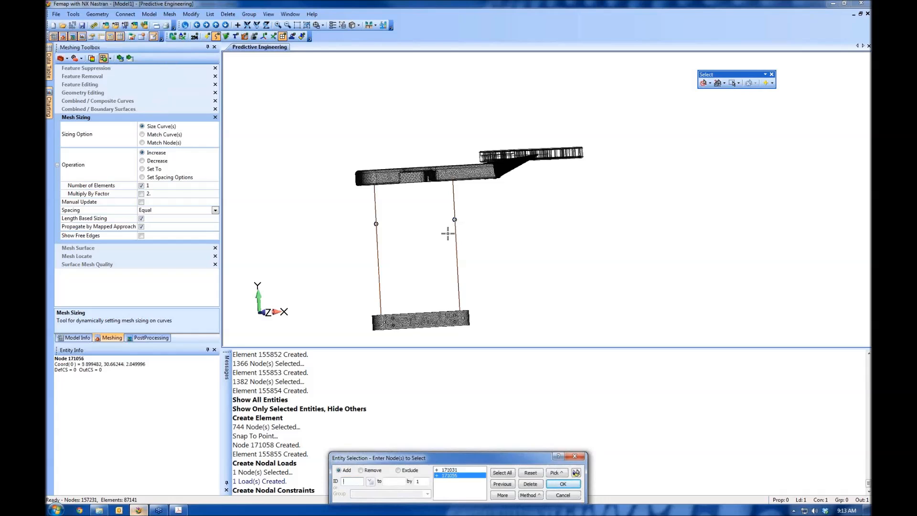
pyautogui.click(379, 289)
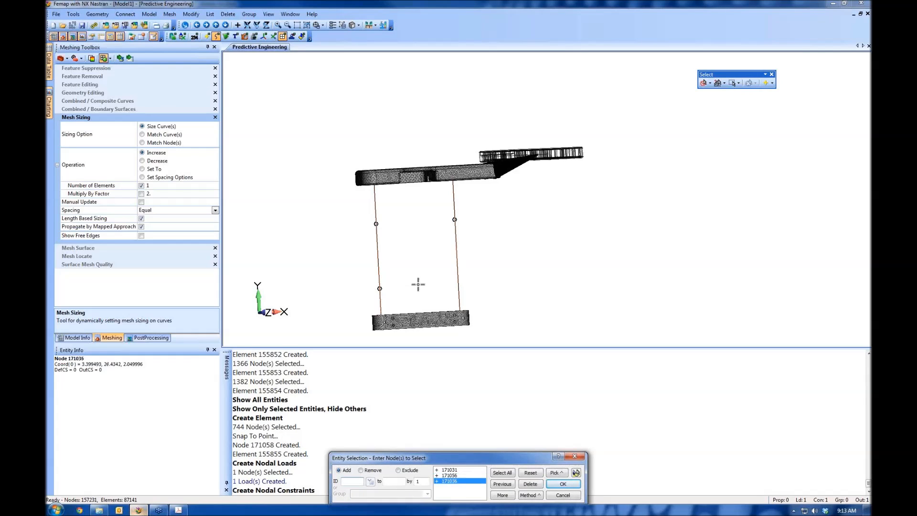
pyautogui.click(457, 285)
pyautogui.moveTo(461, 225); pyautogui.dragTo(590, 200, button='middle')
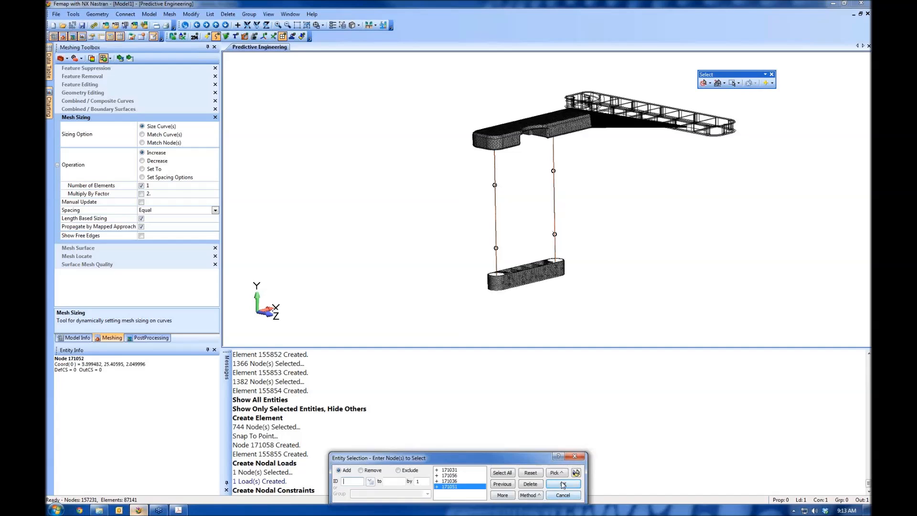
pyautogui.click(563, 485)
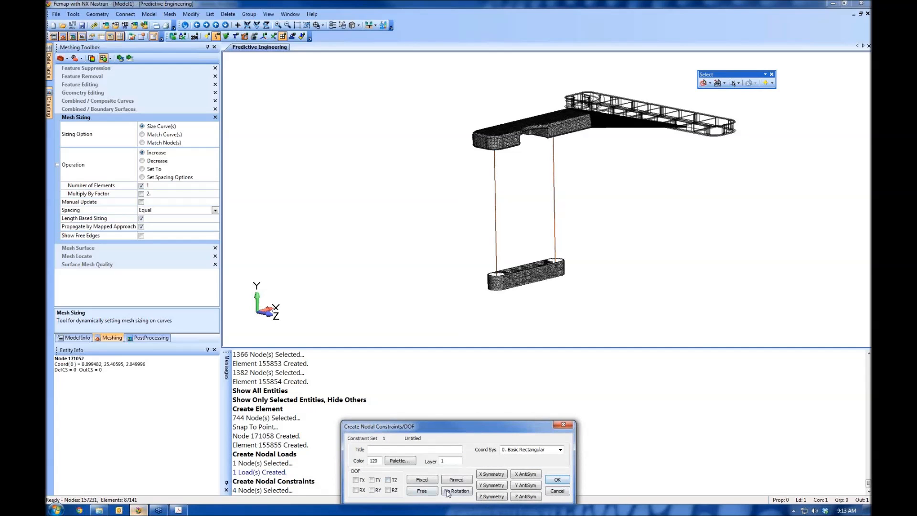
pyautogui.click(558, 479)
pyautogui.moveTo(641, 237); pyautogui.dragTo(614, 229, button='middle')
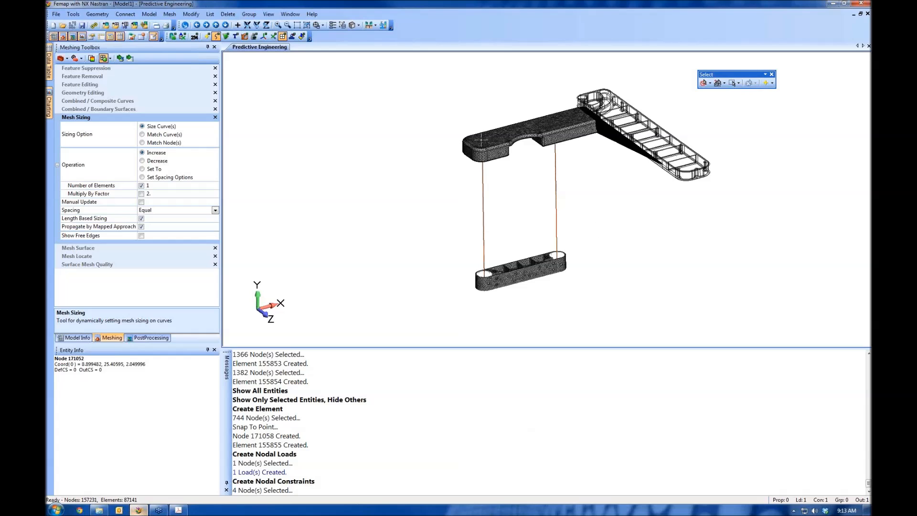
# Turn on the display of all entity and load types, but hide nodes and all geometry except curves
pyautogui.click(341, 26)
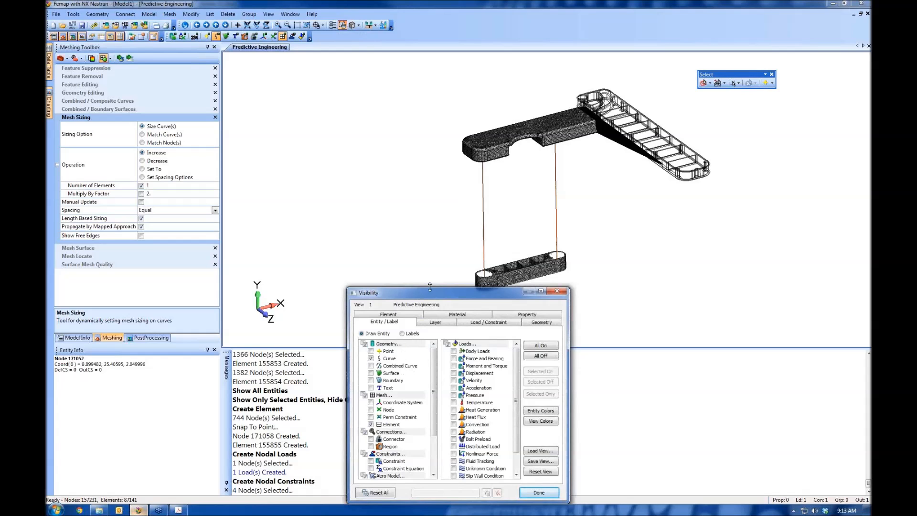
pyautogui.moveTo(415, 293); pyautogui.dragTo(251, 162)
pyautogui.click(377, 213)
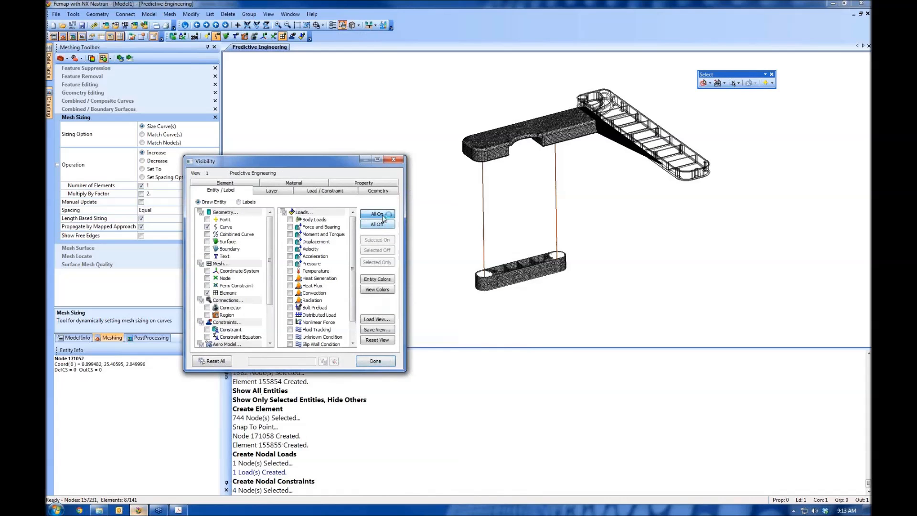
pyautogui.click(208, 278)
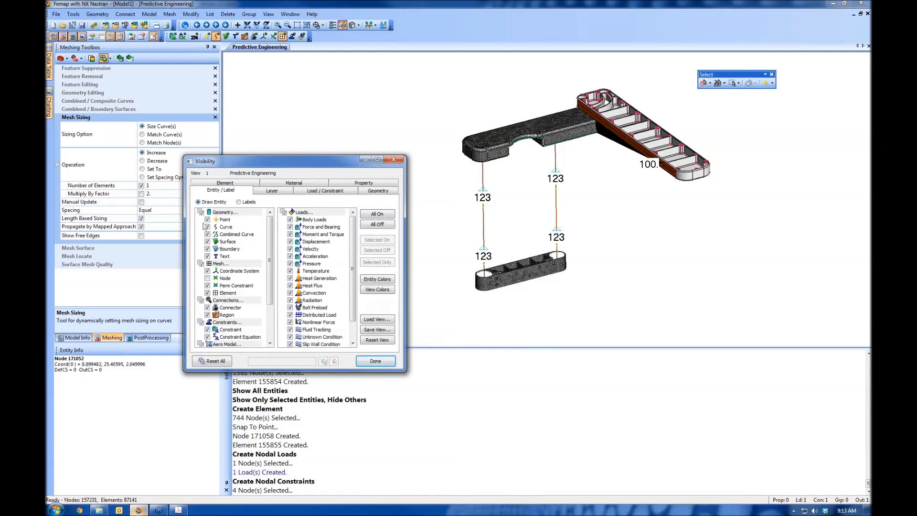
pyautogui.click(201, 212)
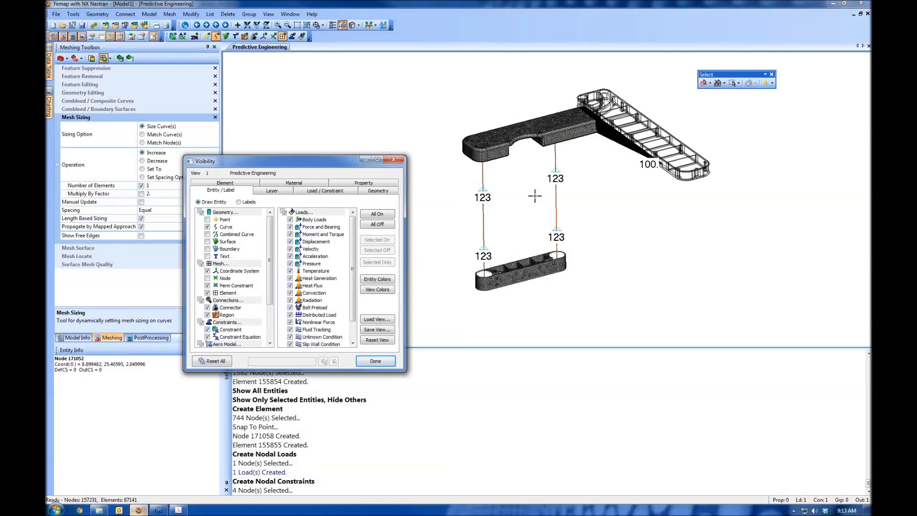
pyautogui.click(375, 361)
# Create a new NX Nastran Static analysis set and advance through its default options to the Nastran output requests
pyautogui.click(149, 14)
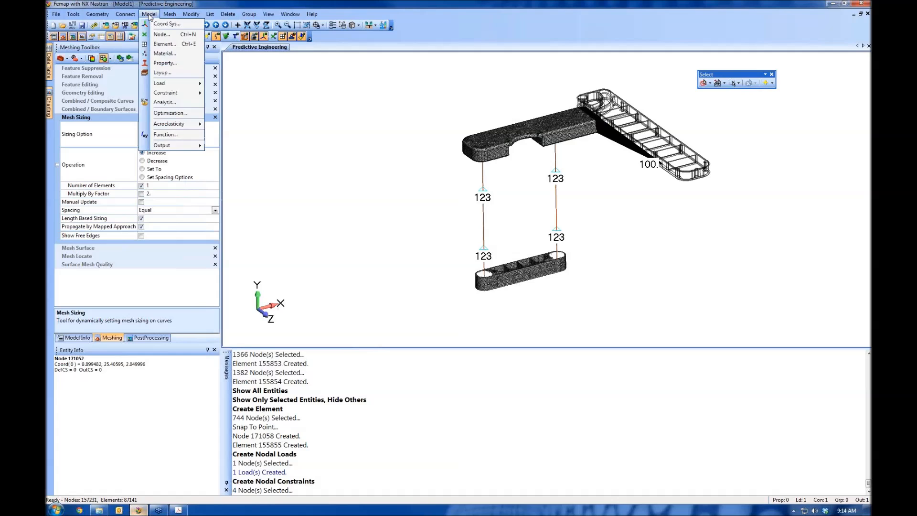
pyautogui.click(168, 102)
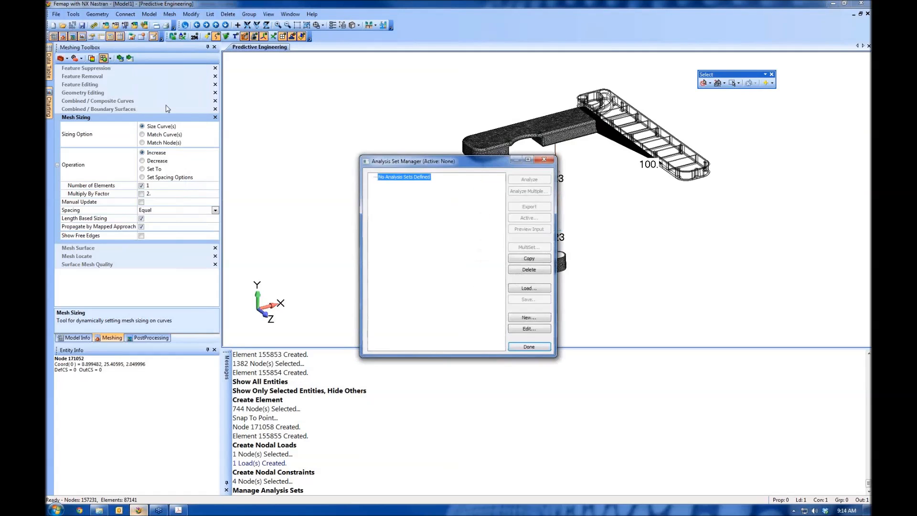
pyautogui.click(525, 318)
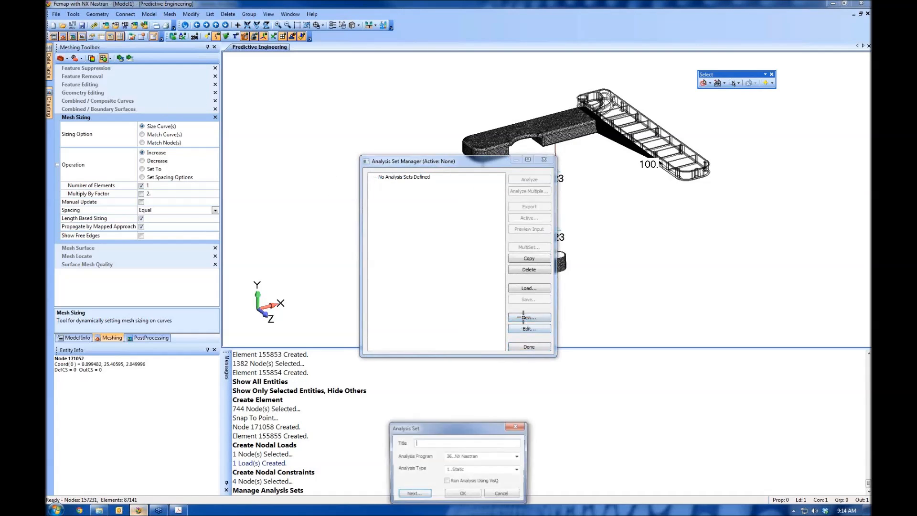
pyautogui.click(414, 495)
pyautogui.click(411, 495)
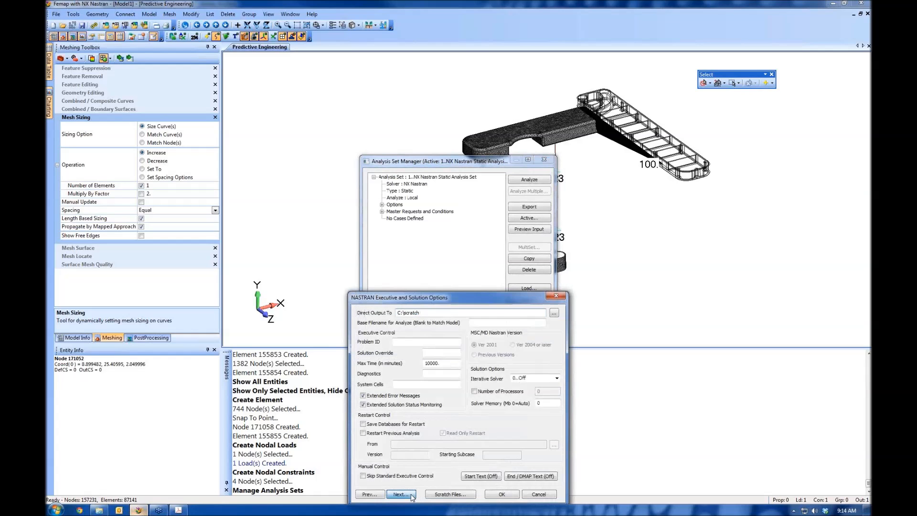
pyautogui.click(412, 495)
pyautogui.click(418, 495)
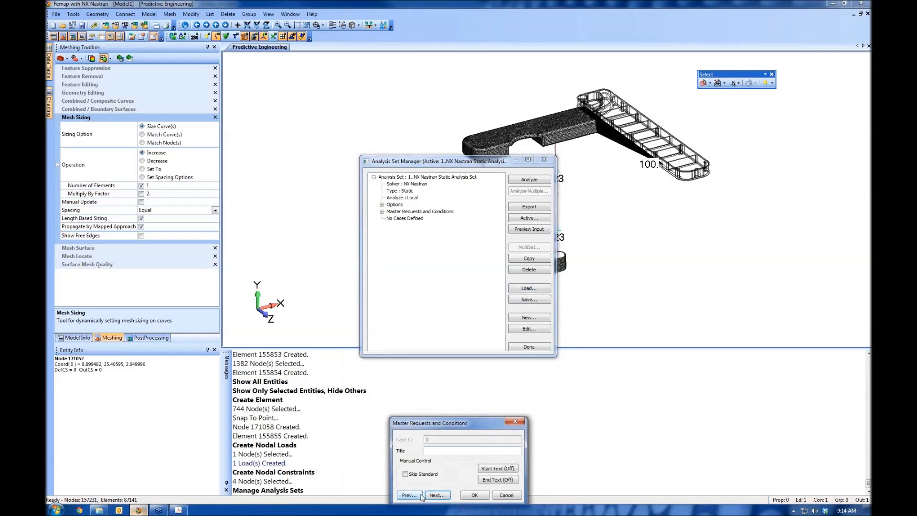
pyautogui.click(430, 495)
pyautogui.click(423, 496)
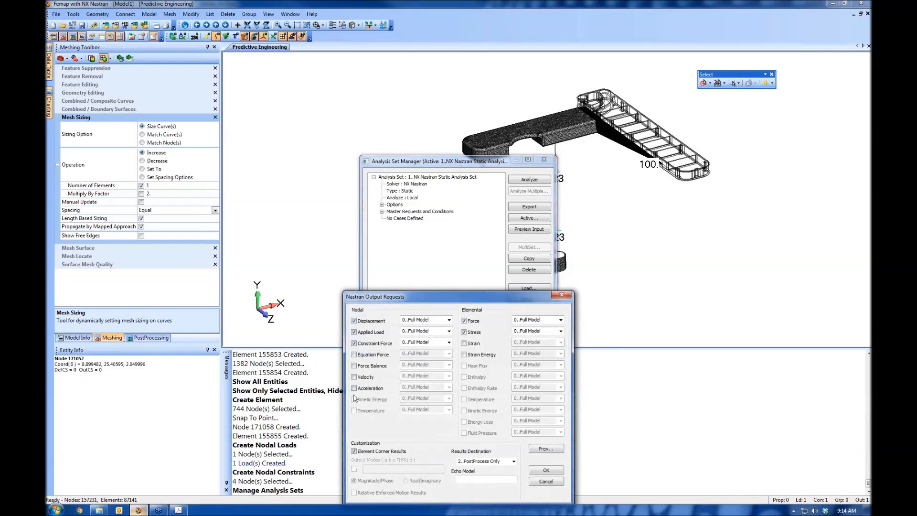
# Add nodal Force Balance to the output requests, accept the analysis set and run the analysis
pyautogui.click(354, 367)
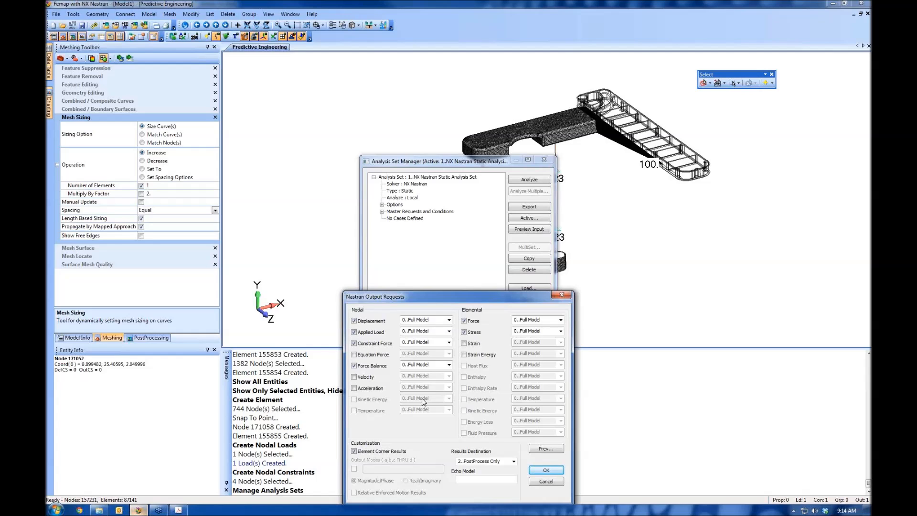
pyautogui.click(546, 470)
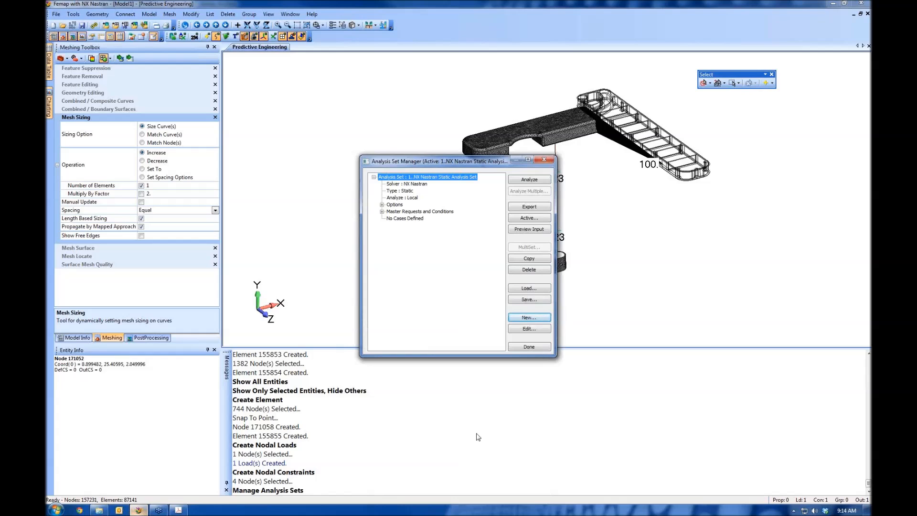
pyautogui.click(529, 180)
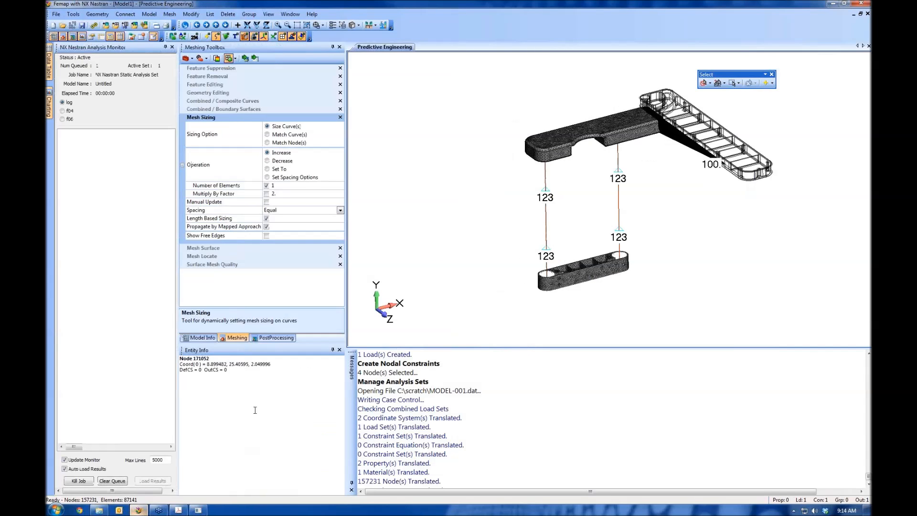